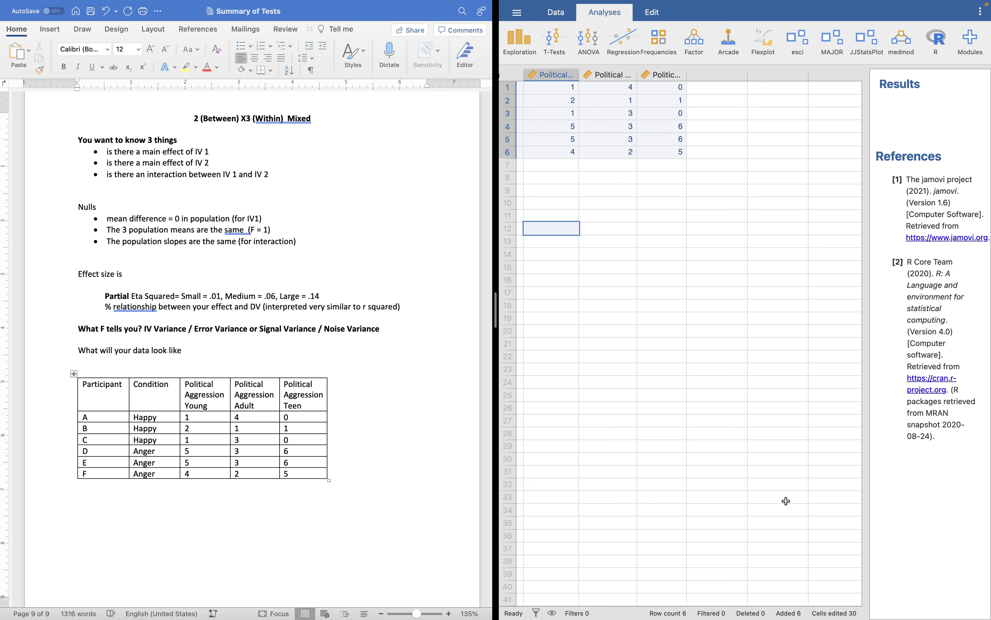
Undo the column hide so Participant and Condition reappear in the spreadsheet.
key("super+z")
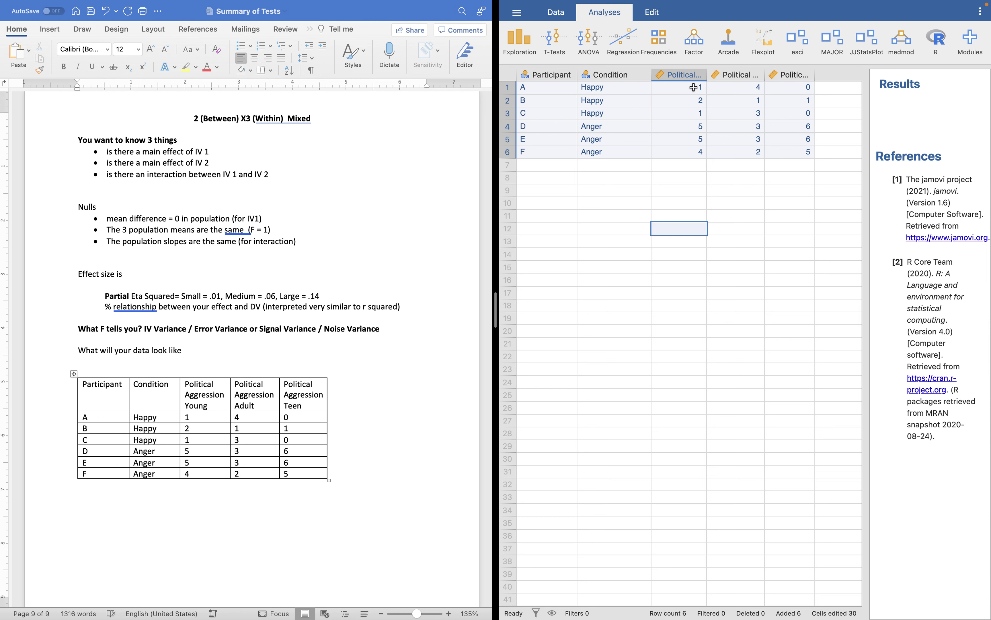
Widen the first Political Aggression column so more of its name shows.
left_click_drag(703, 74, 725, 83)
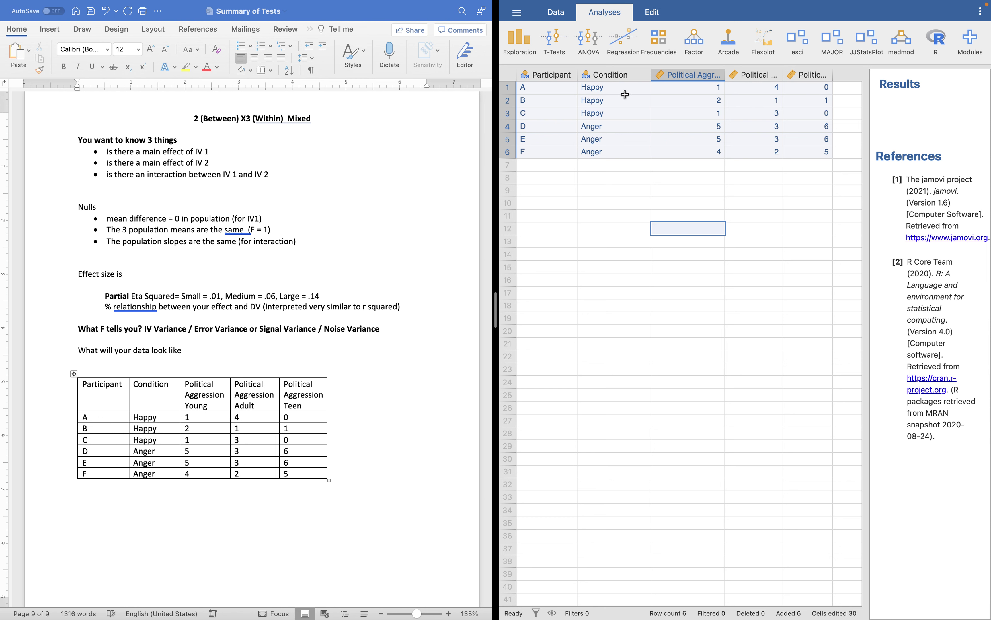
left_click(586, 45)
Create a Repeated Measures ANOVA with factor Age and levels Teen, Young Ad, Adult.
left_click(600, 108)
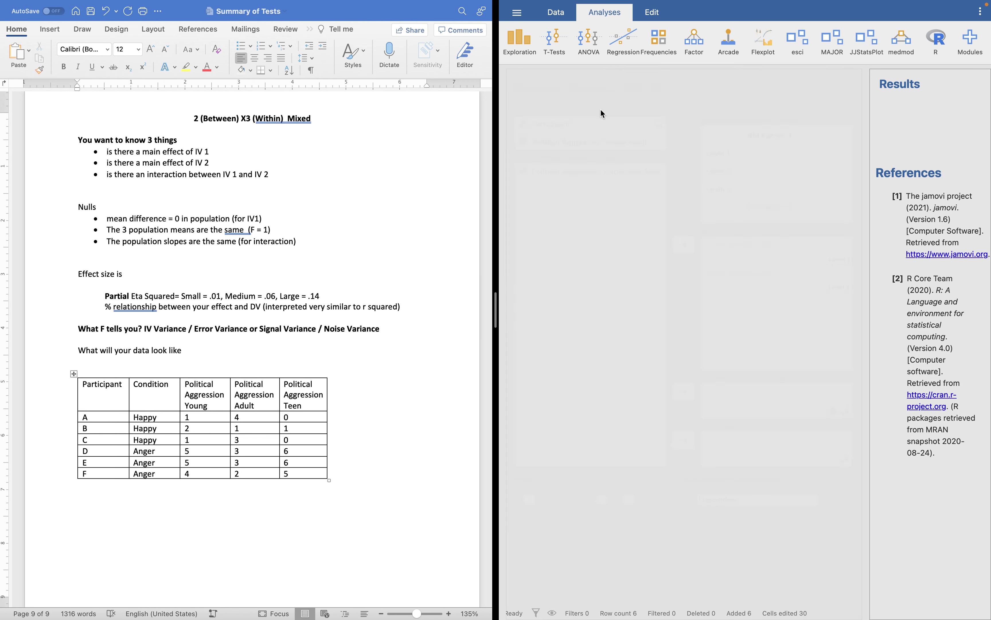
left_click(783, 137)
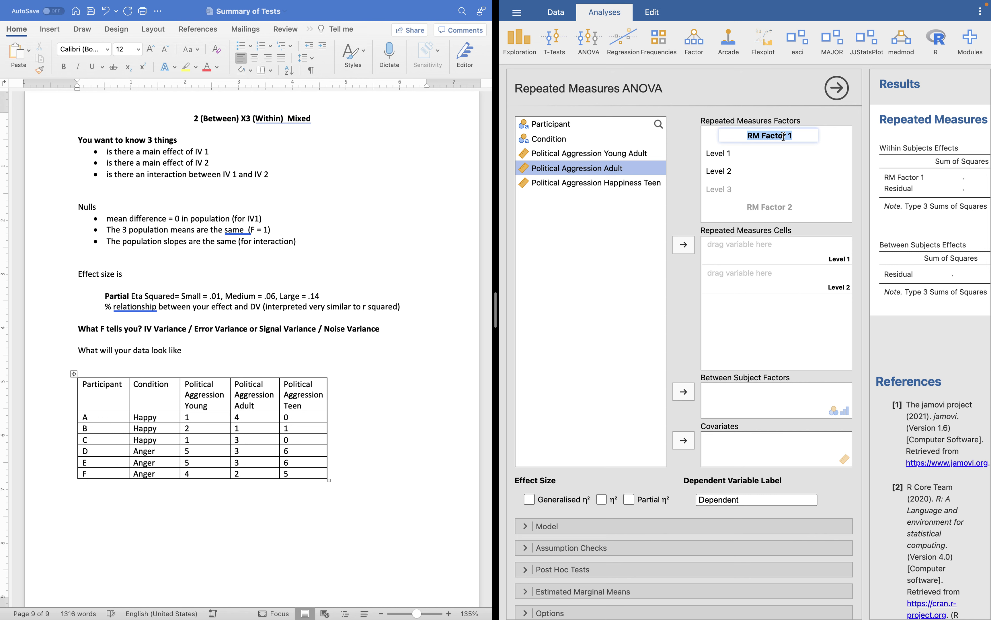
type("Age")
left_click(739, 159)
type("Teen")
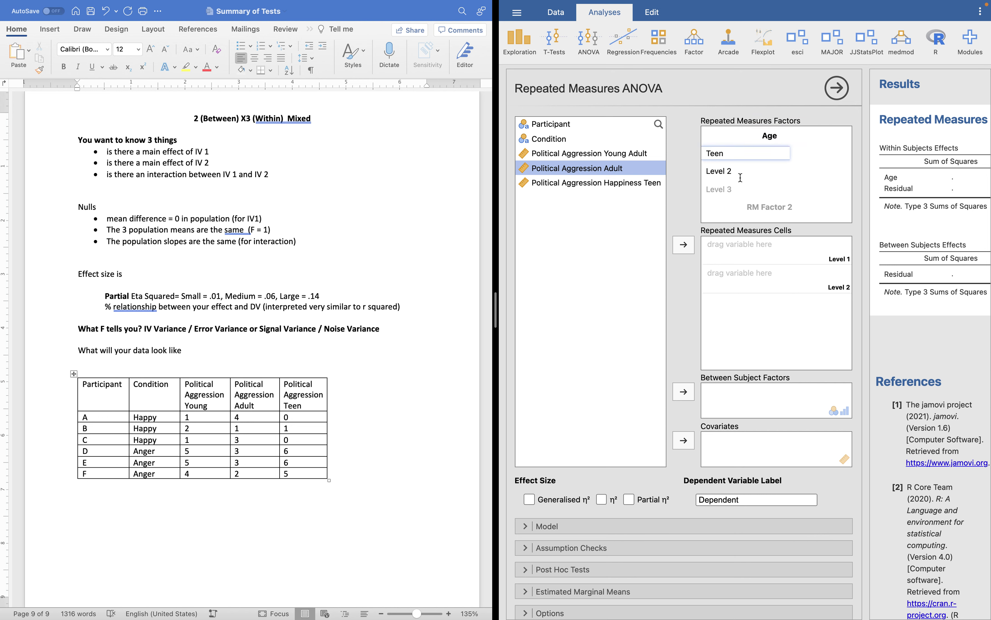
left_click(736, 175)
type("Young A")
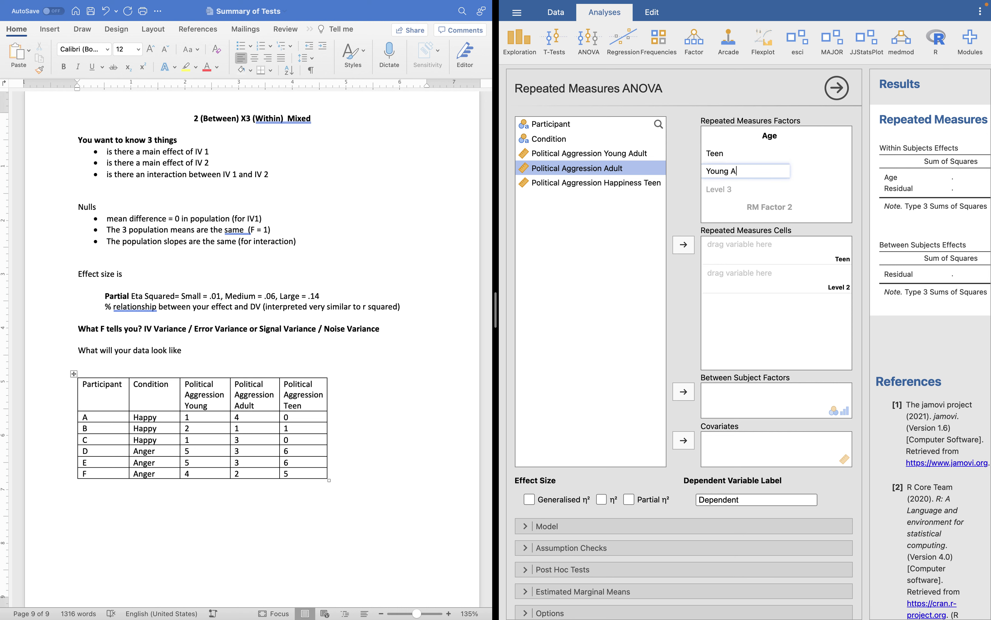
type("d")
left_click(739, 185)
type("Adult")
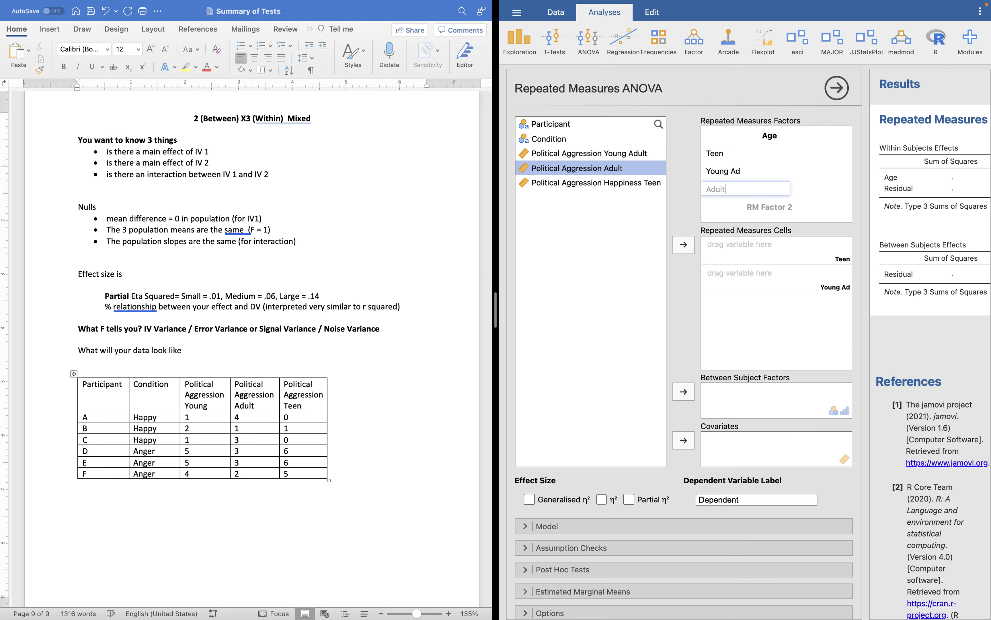
left_click(725, 213)
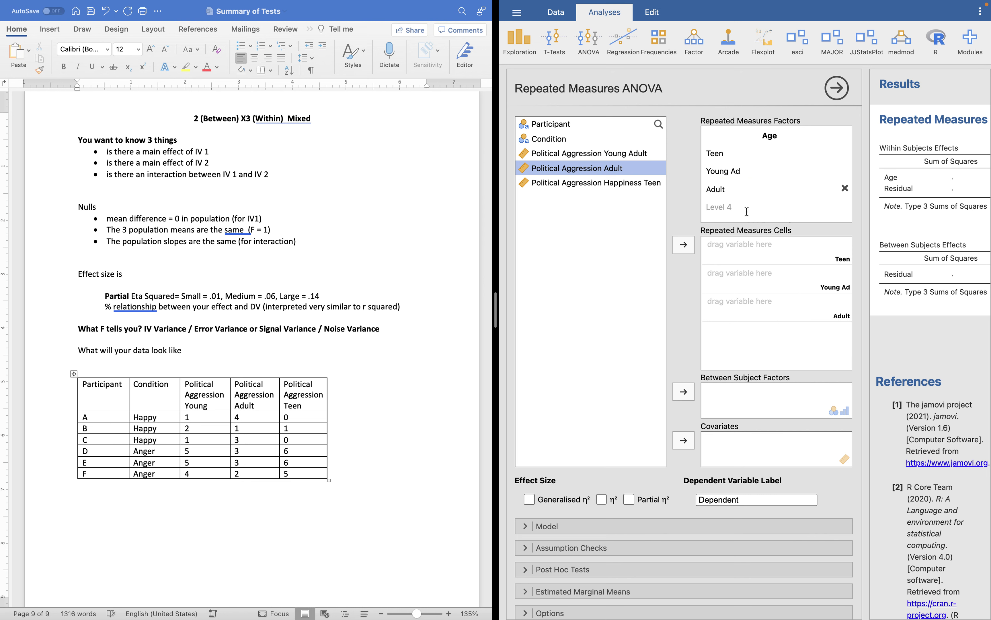
scroll(751, 200, "down", 1)
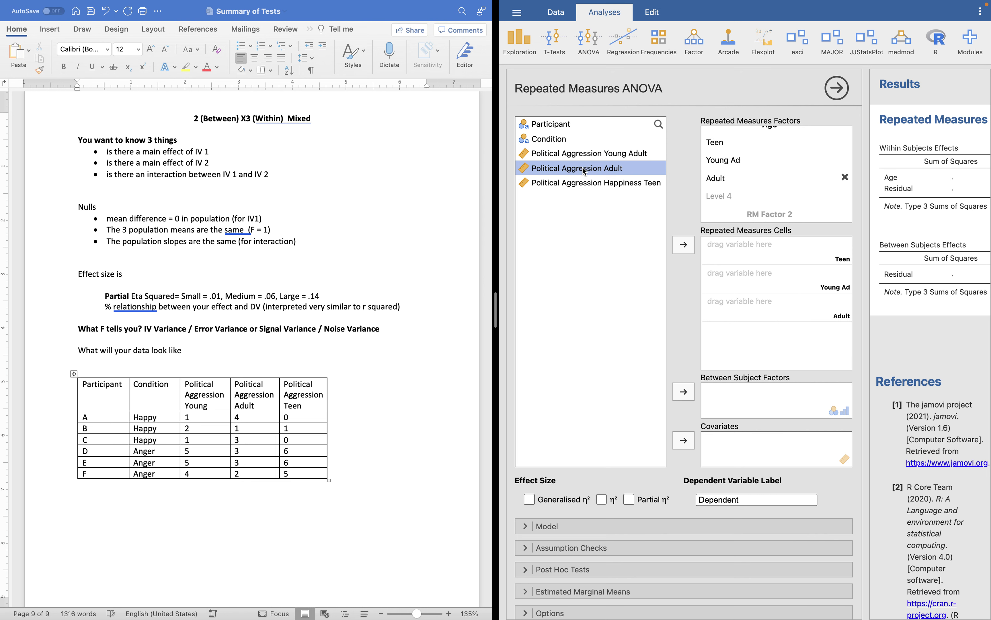
Make Condition between-subjects, map the three Political Aggression measures to Teen, Young Ad, Adult, and add partial η².
left_click(552, 139)
left_click(692, 395)
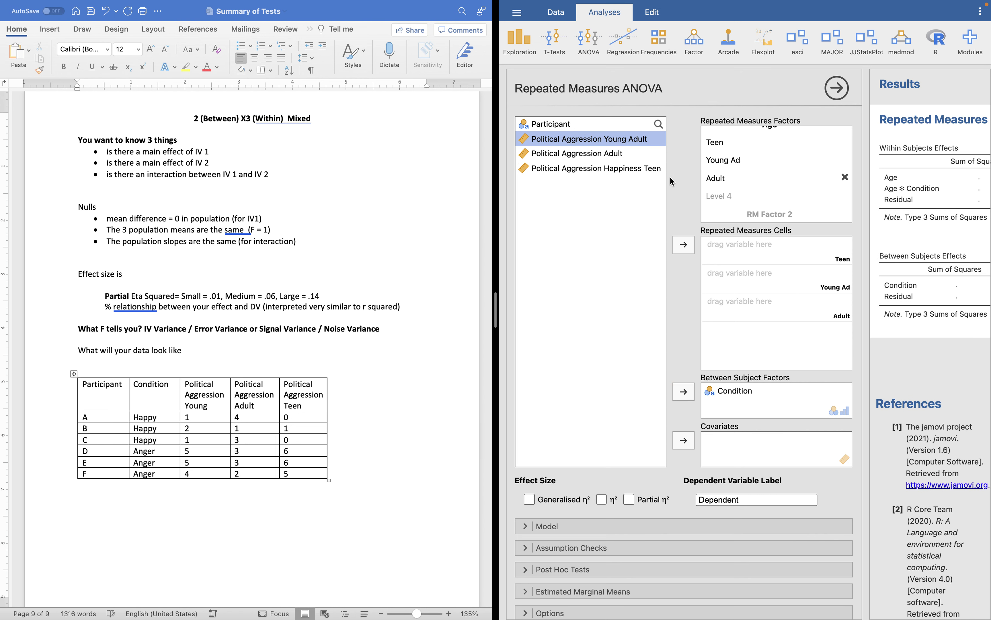
left_click(627, 169)
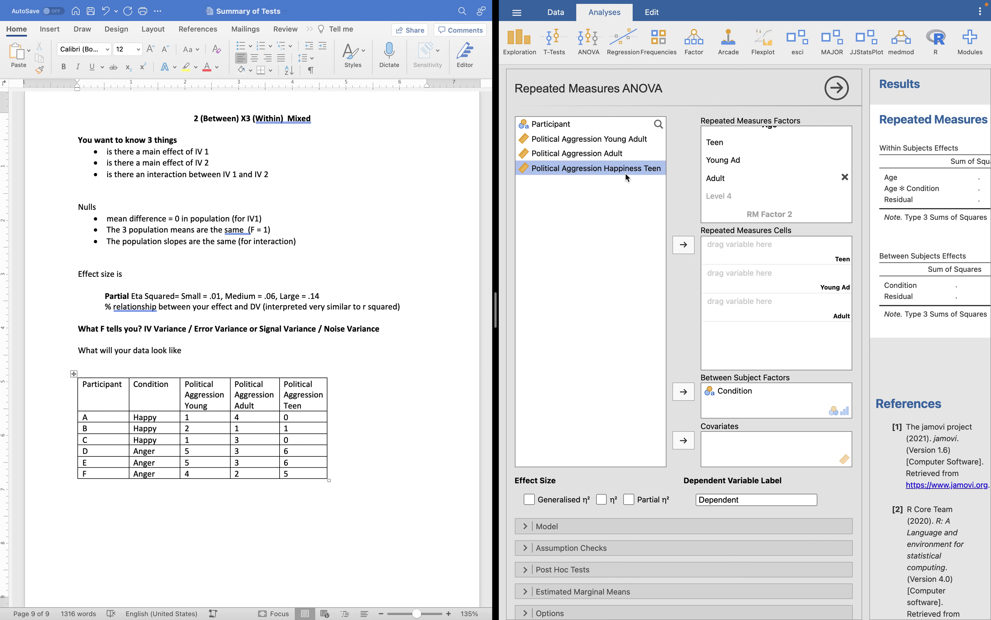
left_click(684, 245)
left_click(634, 139)
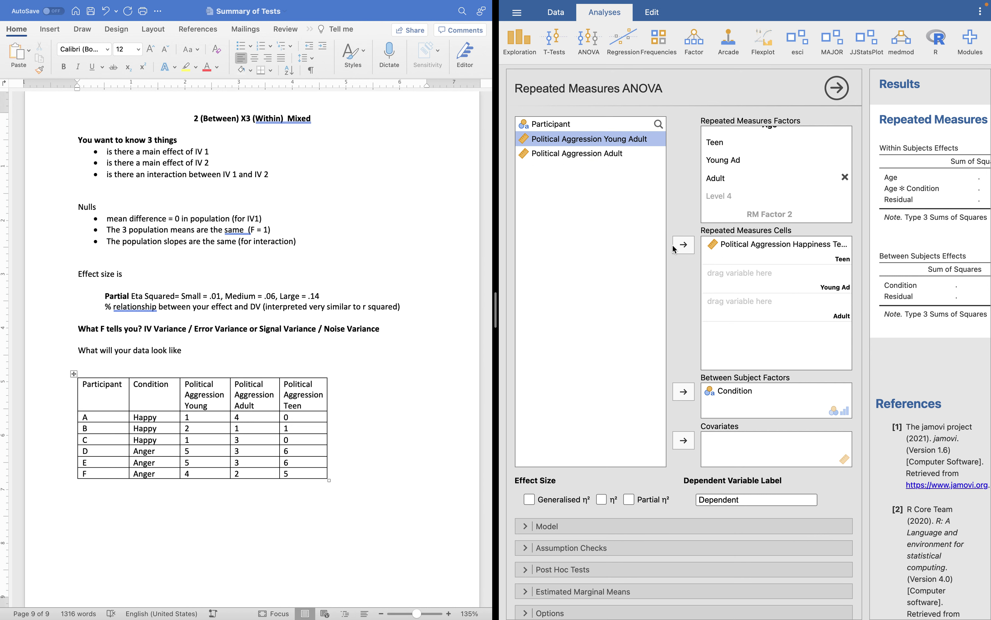
left_click(682, 250)
left_click(634, 141)
left_click(683, 245)
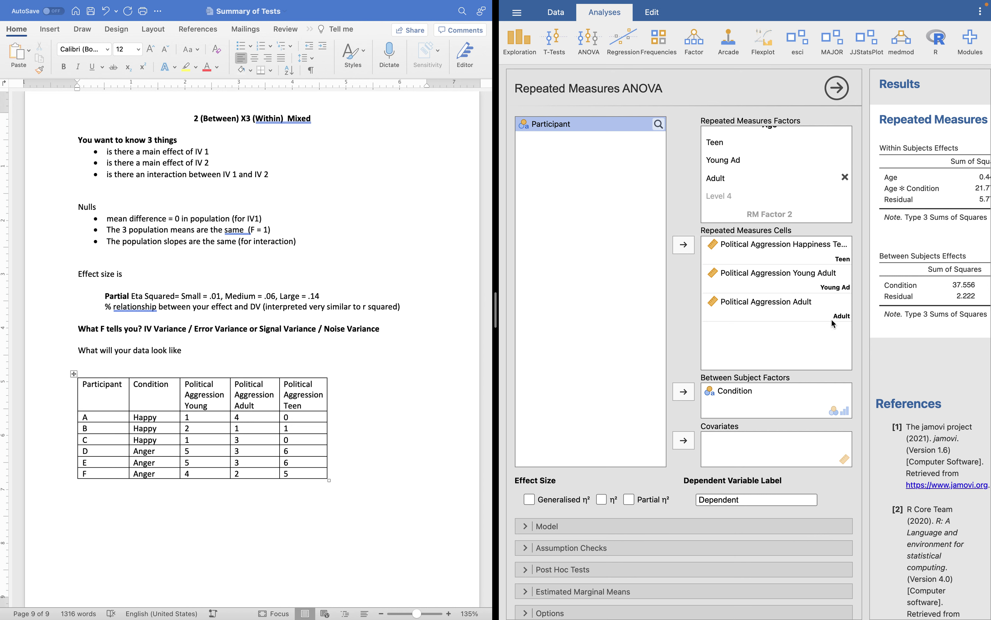
left_click(629, 499)
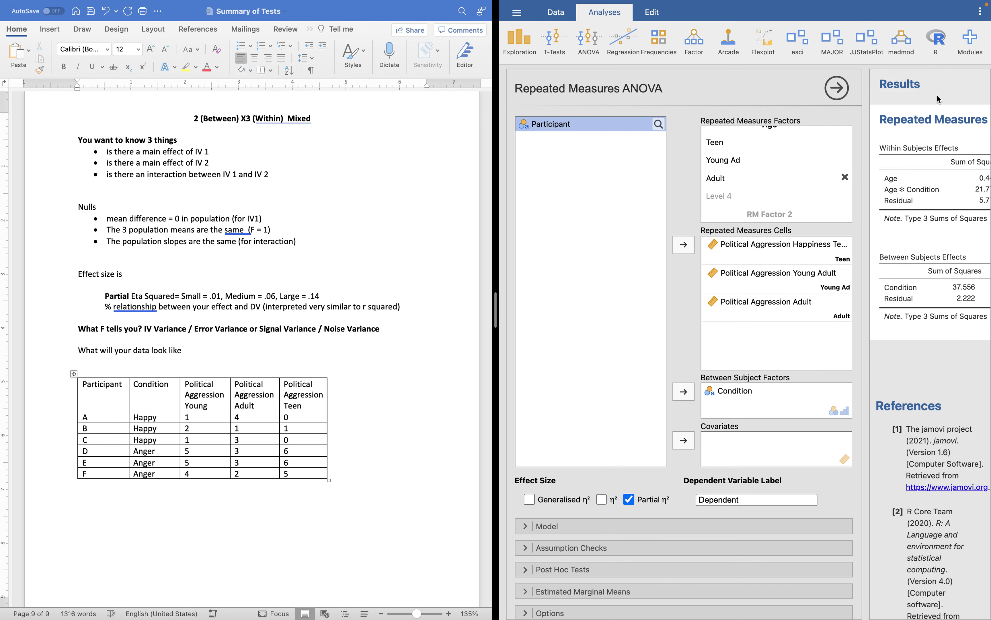
left_click(837, 97)
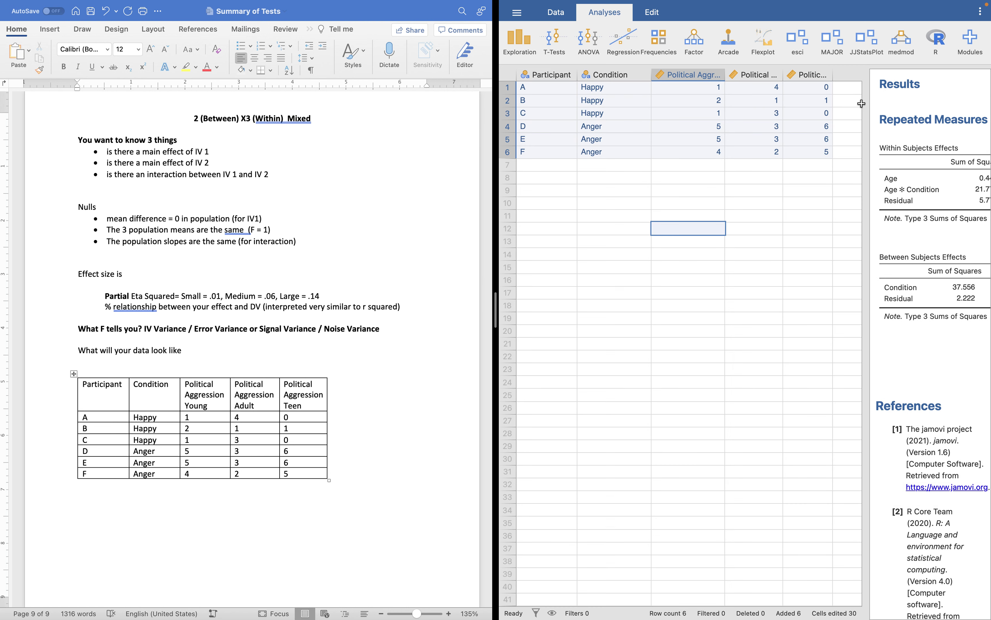
Widen the Results panel to show the Age, Age × Condition and Condition tables fully.
left_click_drag(867, 108, 560, 114)
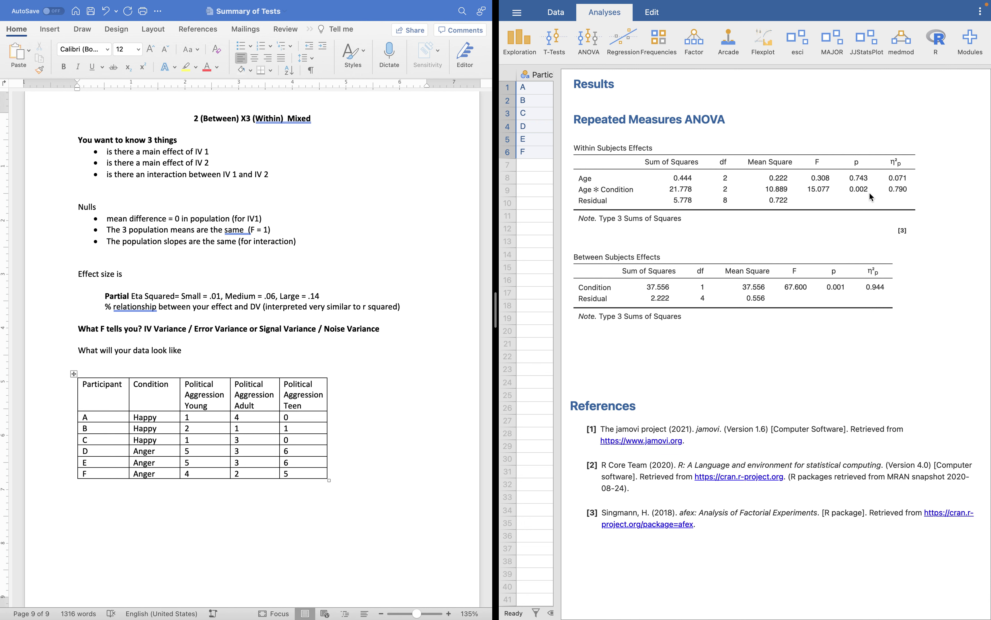
Add Age as Term 1 under Estimated Marginal Means and widen the results to show its plot.
left_click(789, 189)
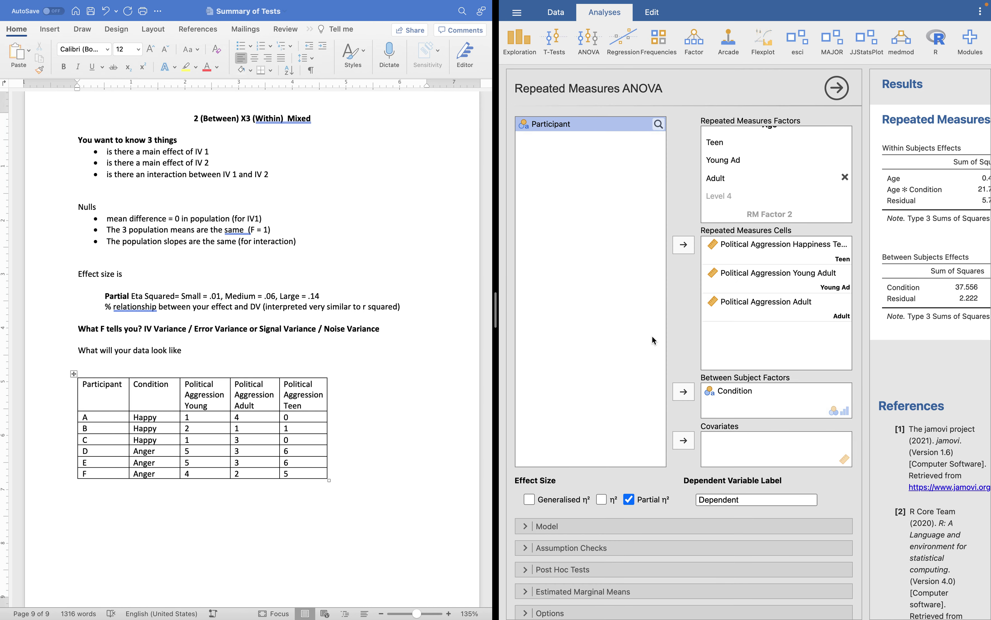
scroll(651, 335, "down", 1)
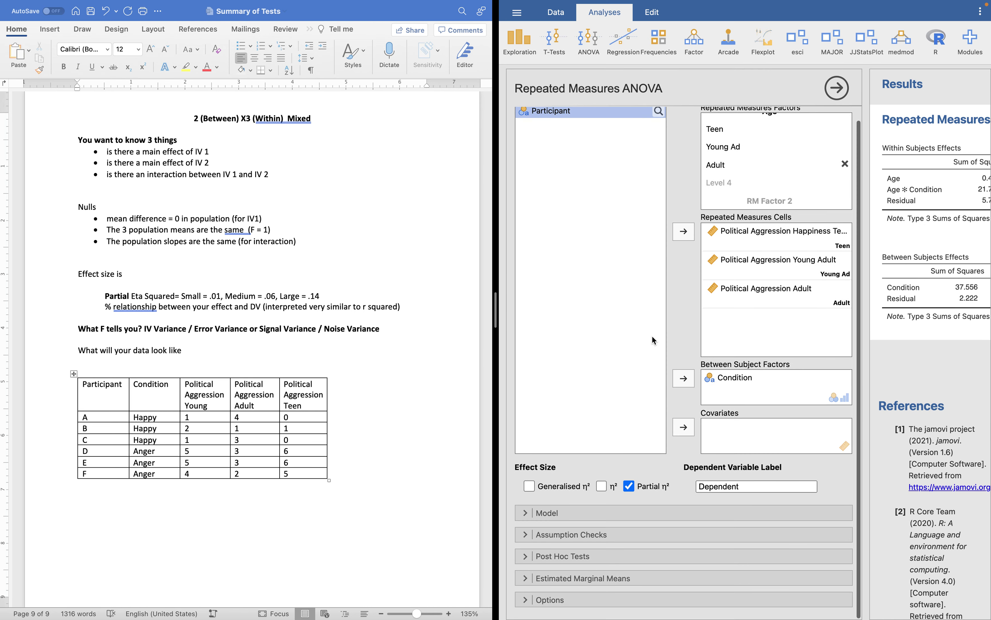
left_click(539, 581)
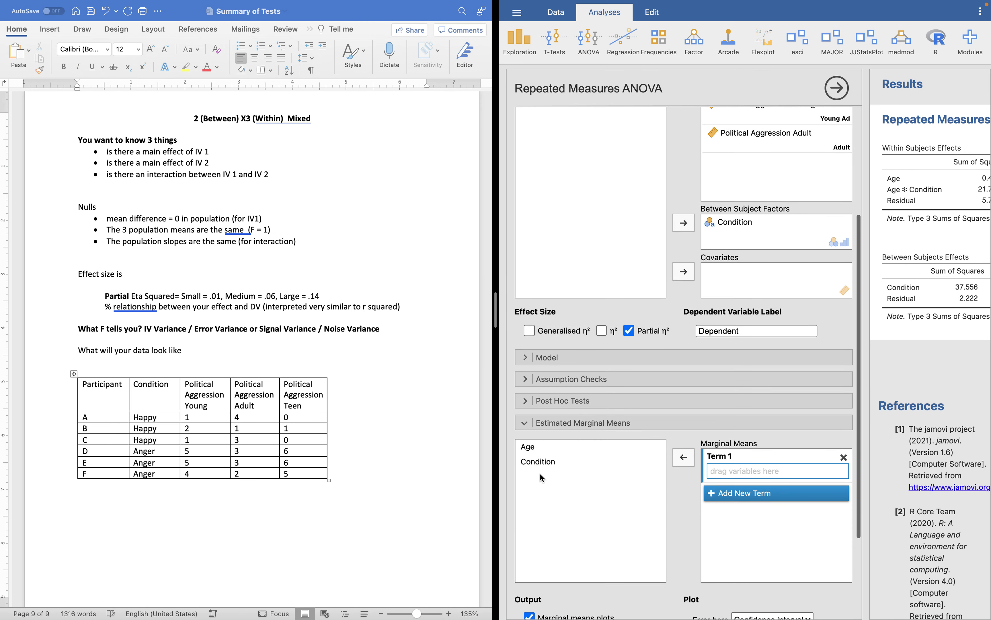
left_click(535, 450)
left_click(690, 463)
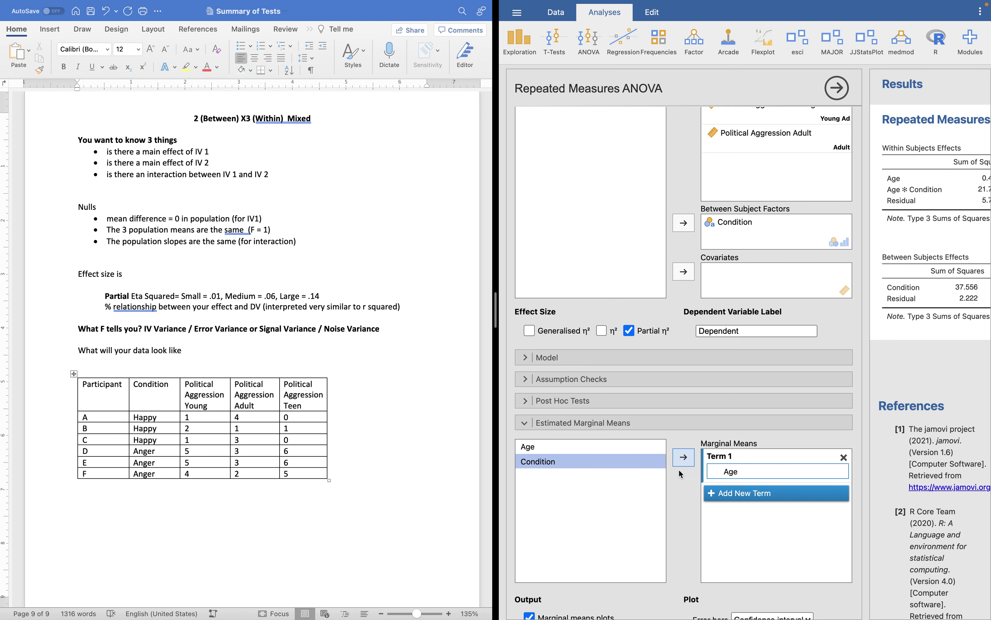
scroll(645, 499, "down", 5)
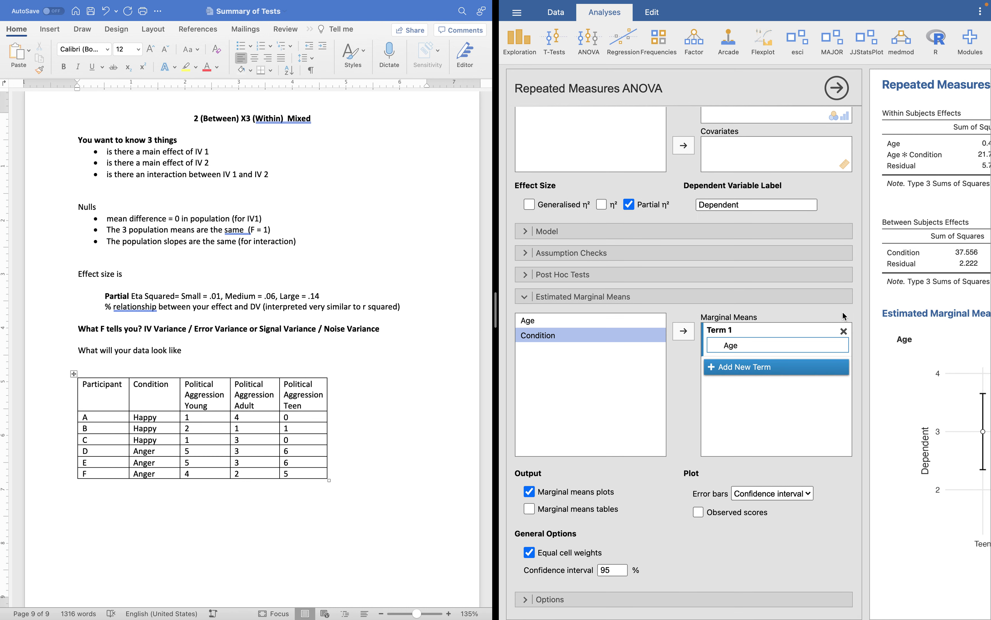
left_click(837, 91)
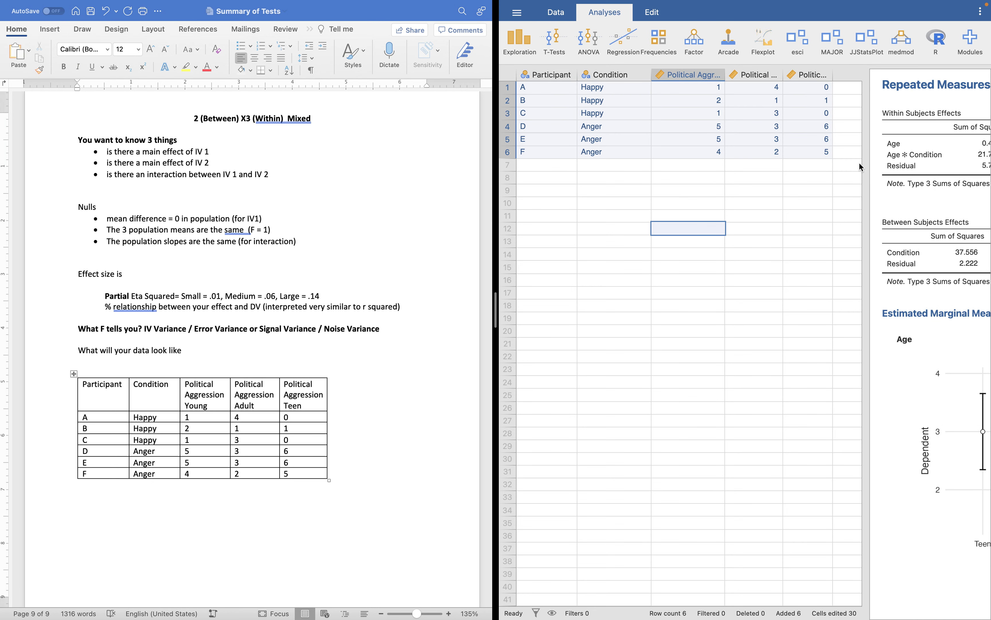
left_click_drag(859, 167, 549, 196)
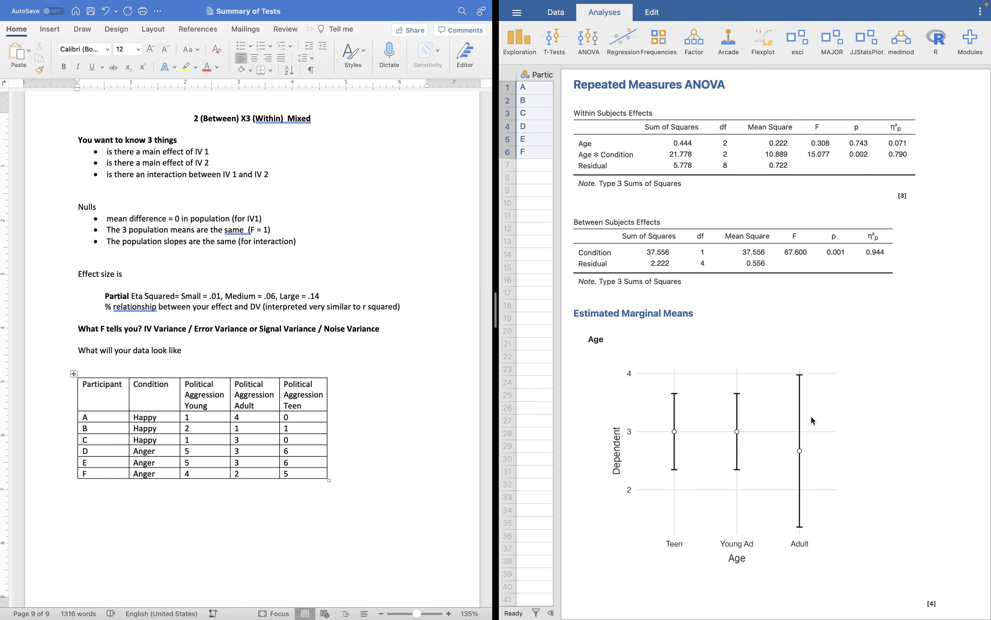
Scroll back up through the ANOVA output and reopen the Repeated Measures ANOVA settings.
scroll(838, 435, "up", 2)
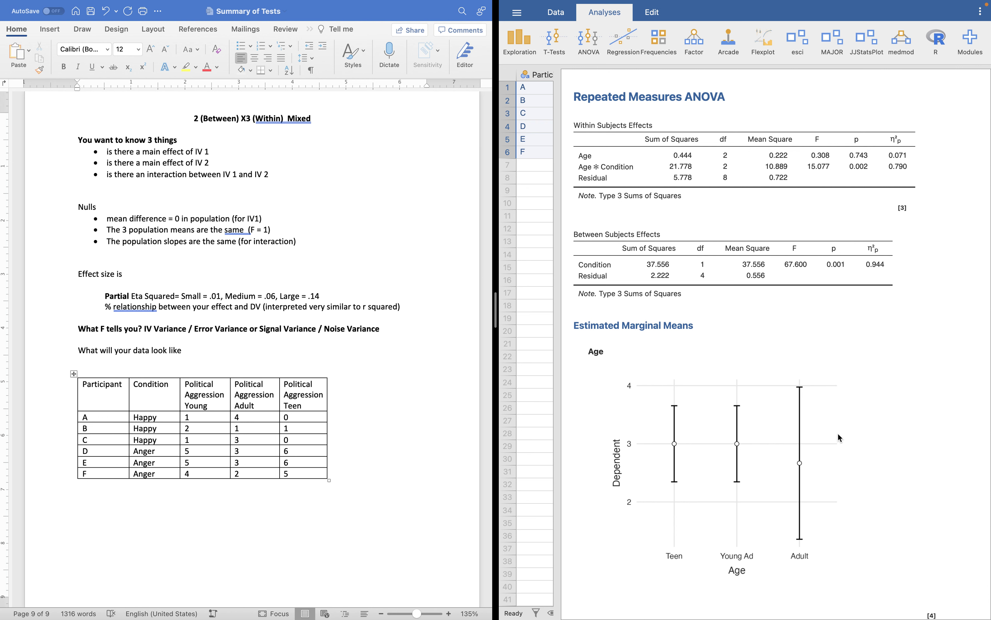
scroll(847, 405, "up", 2)
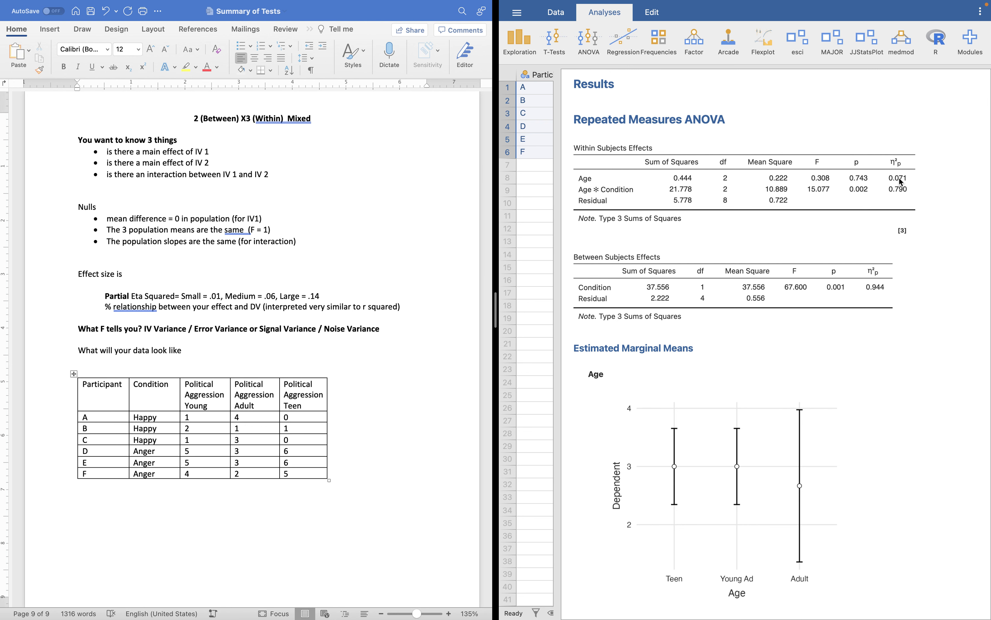
left_click(677, 326)
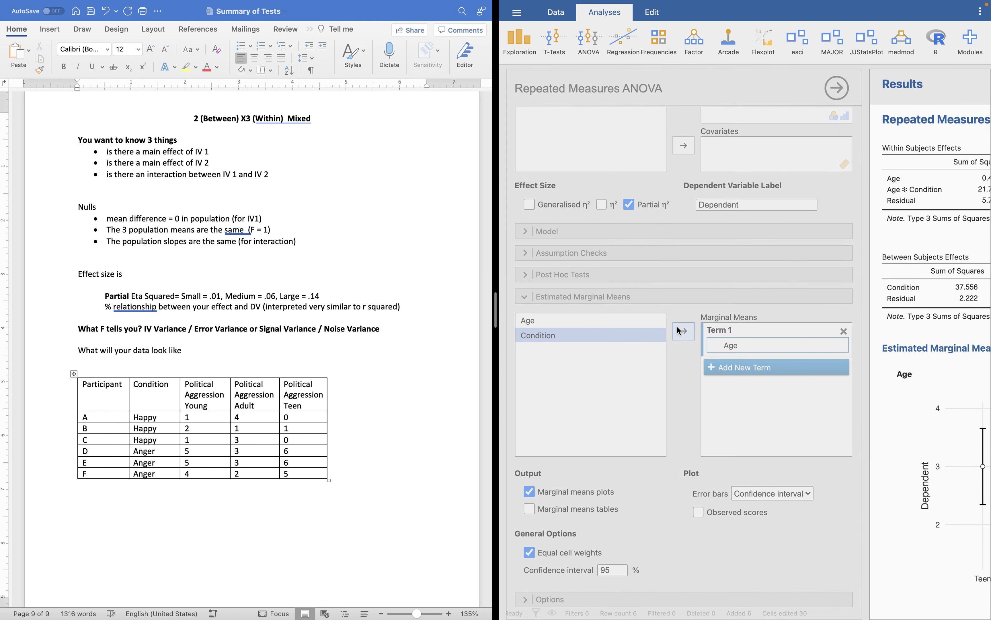
Add Tukey post hoc comparisons for Age in place of the marginal means options.
left_click(526, 296)
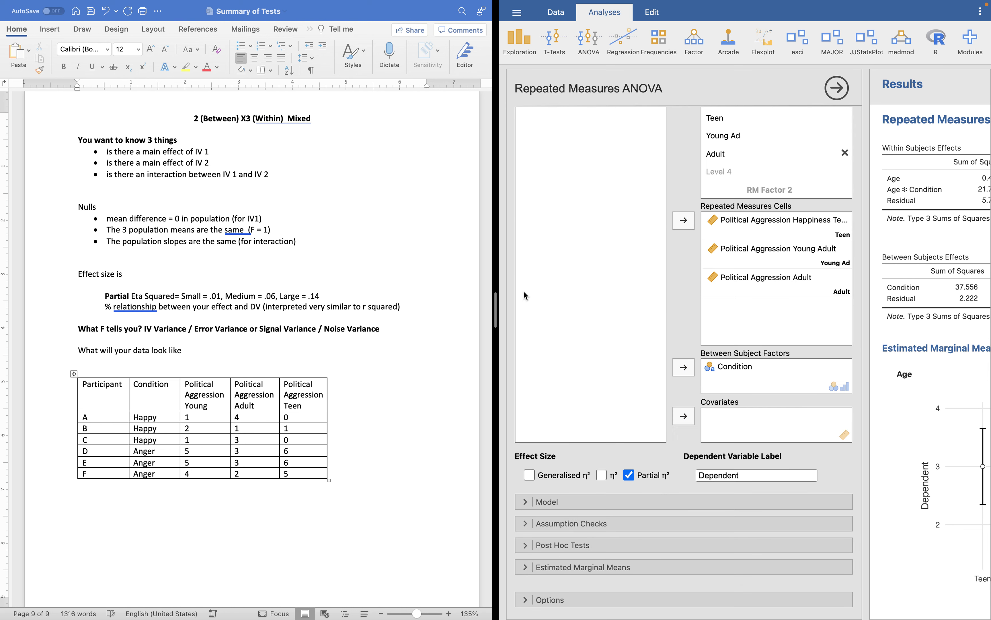
left_click(561, 545)
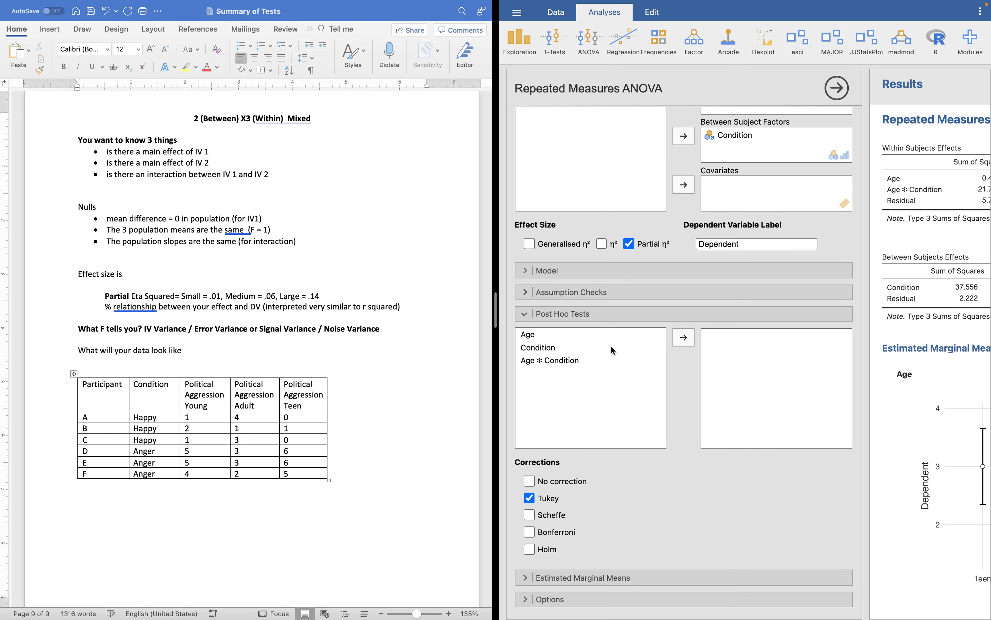
left_click(546, 336)
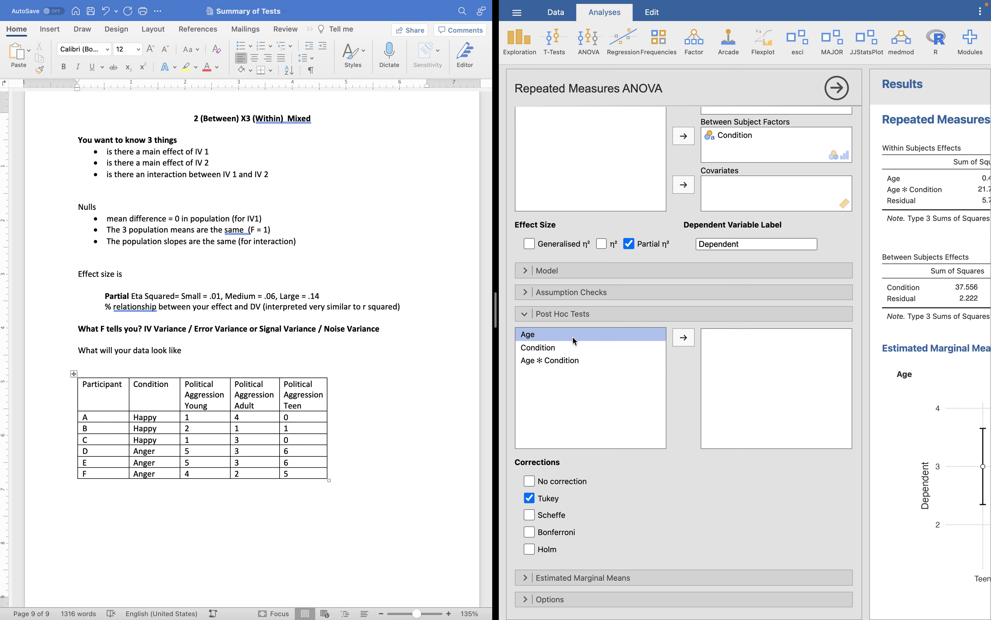
left_click(683, 339)
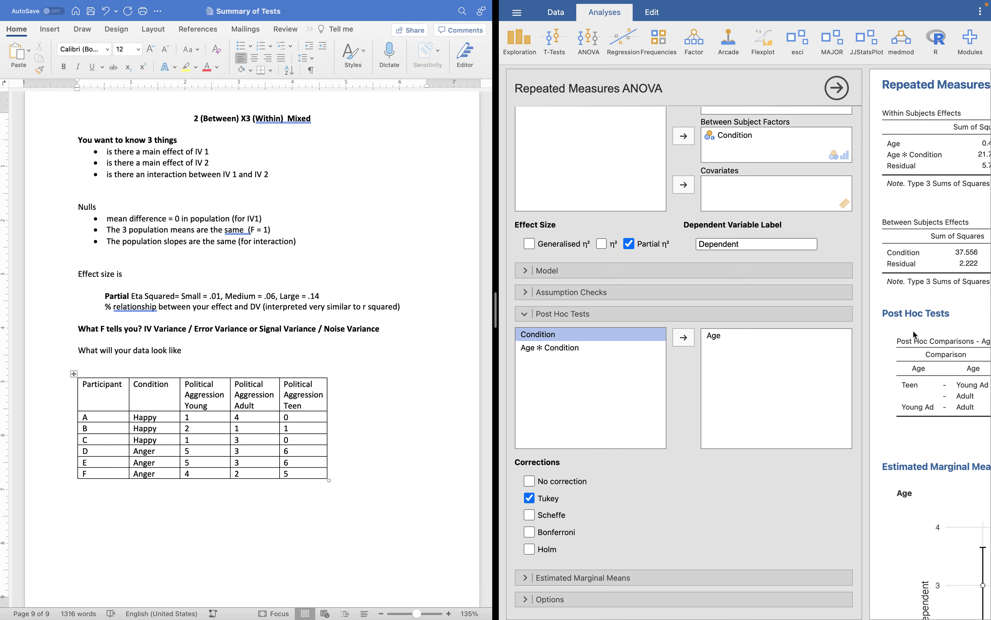
left_click(843, 86)
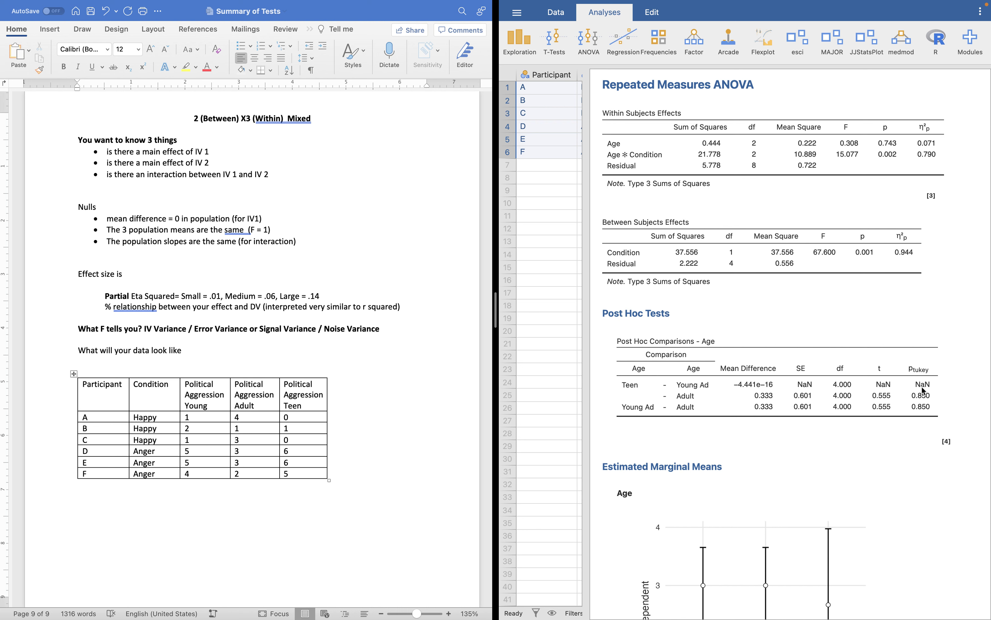
scroll(818, 409, "down", 1)
scroll(817, 410, "down", 3)
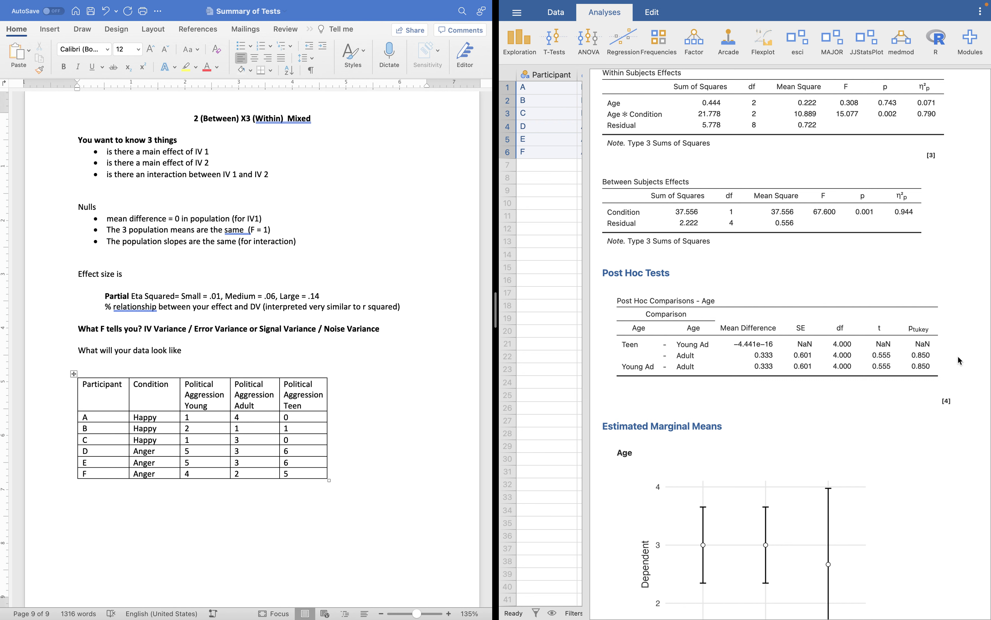
scroll(927, 394, "down", 1)
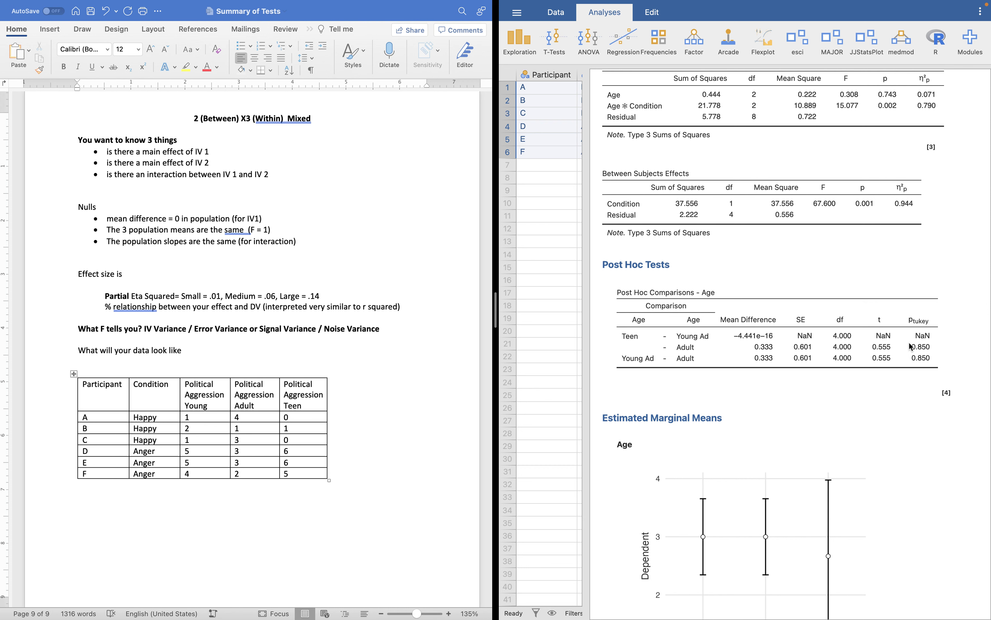
scroll(910, 346, "up", 3)
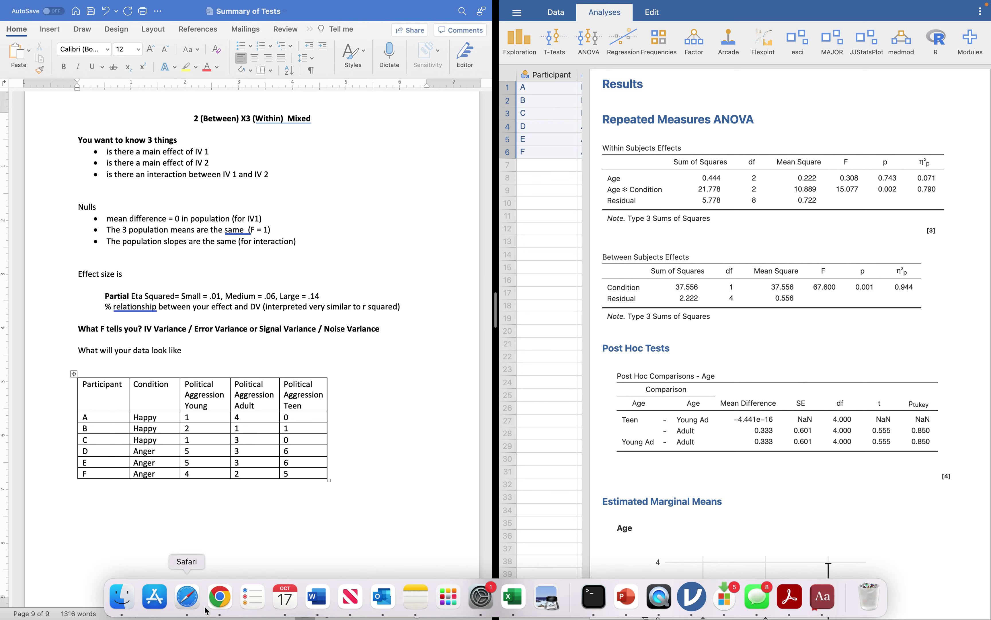
Change the rdrr.io MBESS snippet's F value to .3088 and run it, rerunning after the error.
left_click(219, 611)
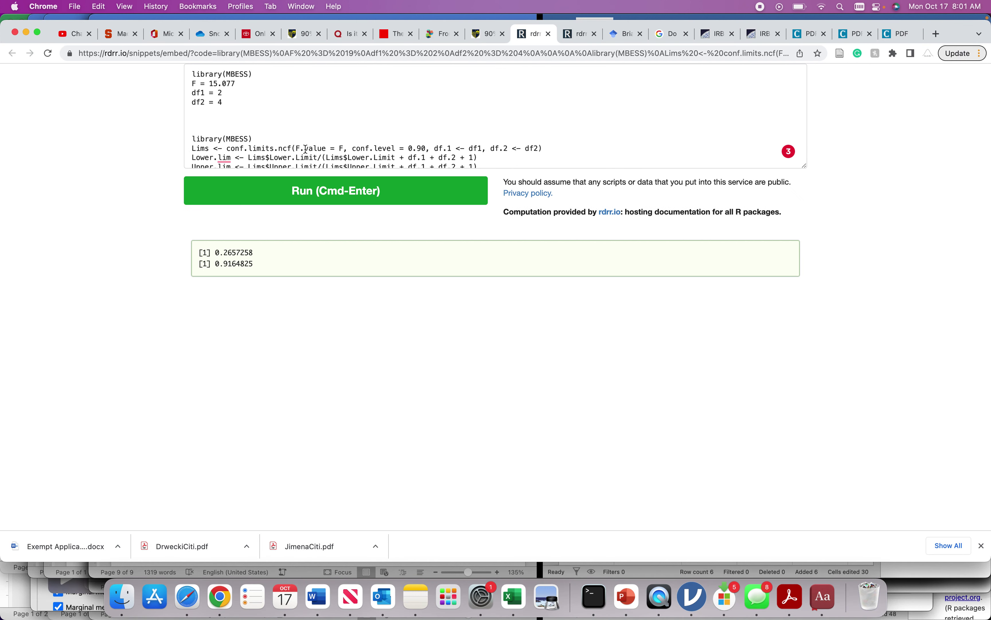
left_click(254, 83)
key("BackSpace")
key("BackSpace")
key("BackSpace")
key("BackSpace")
key("BackSpace")
key("BackSpace")
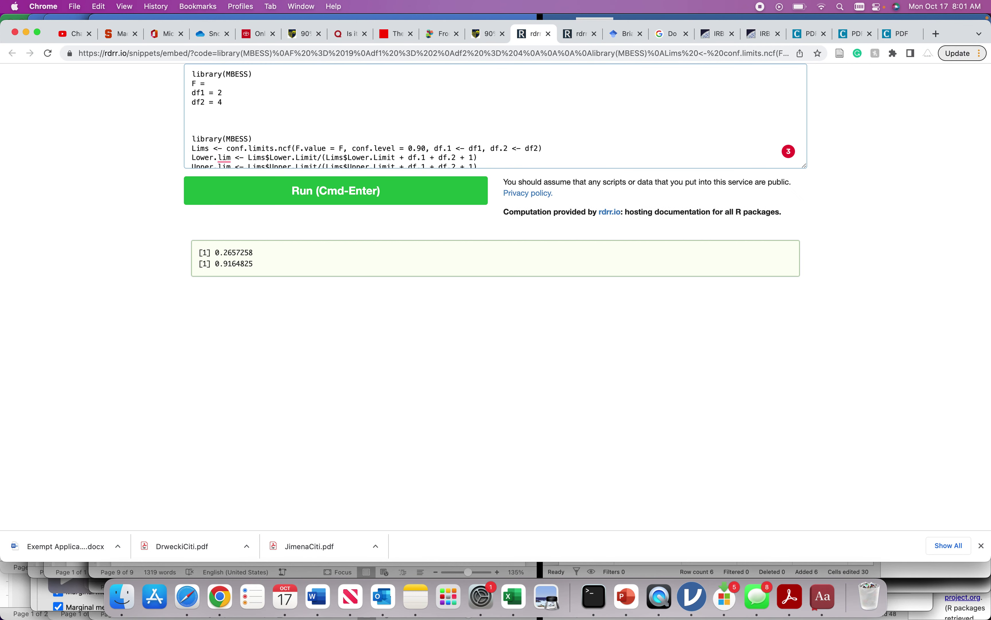
type(".308")
type("8")
left_click(263, 192)
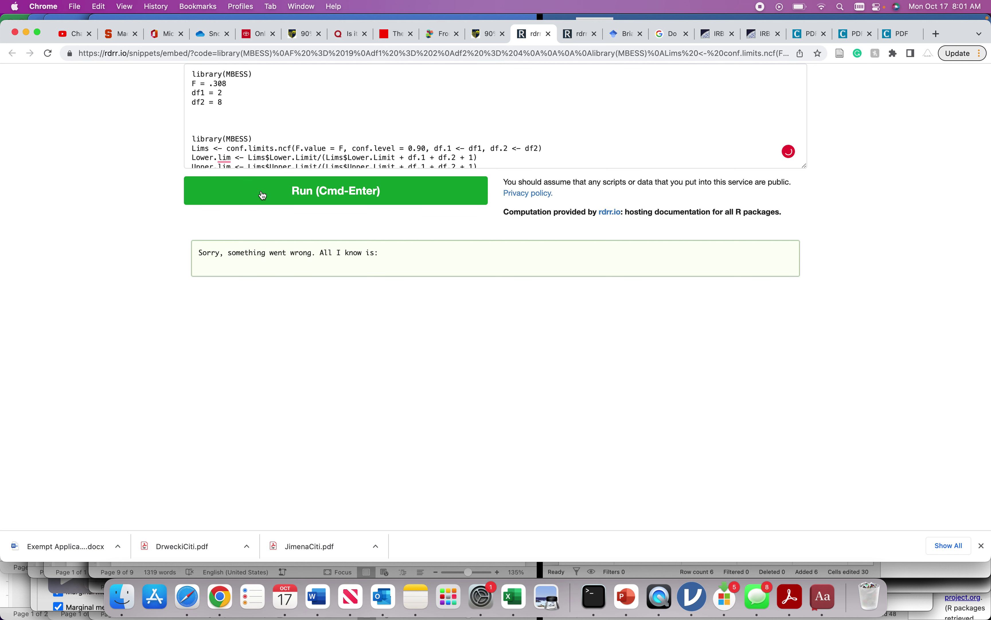
left_click(262, 191)
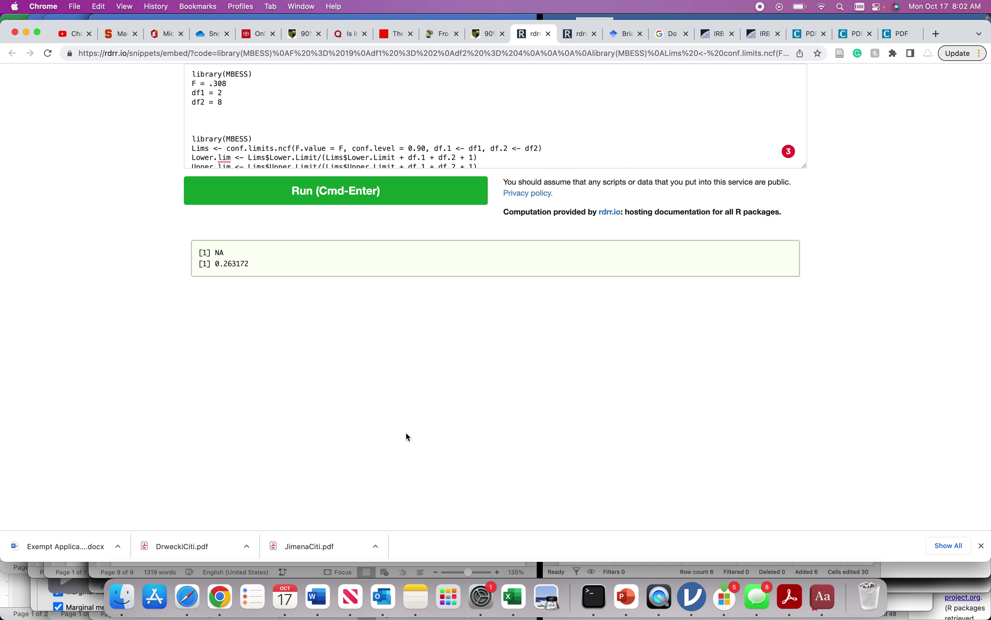
Remove Age from the Post Hoc Tests in the Repeated Measures ANOVA settings.
left_click(691, 599)
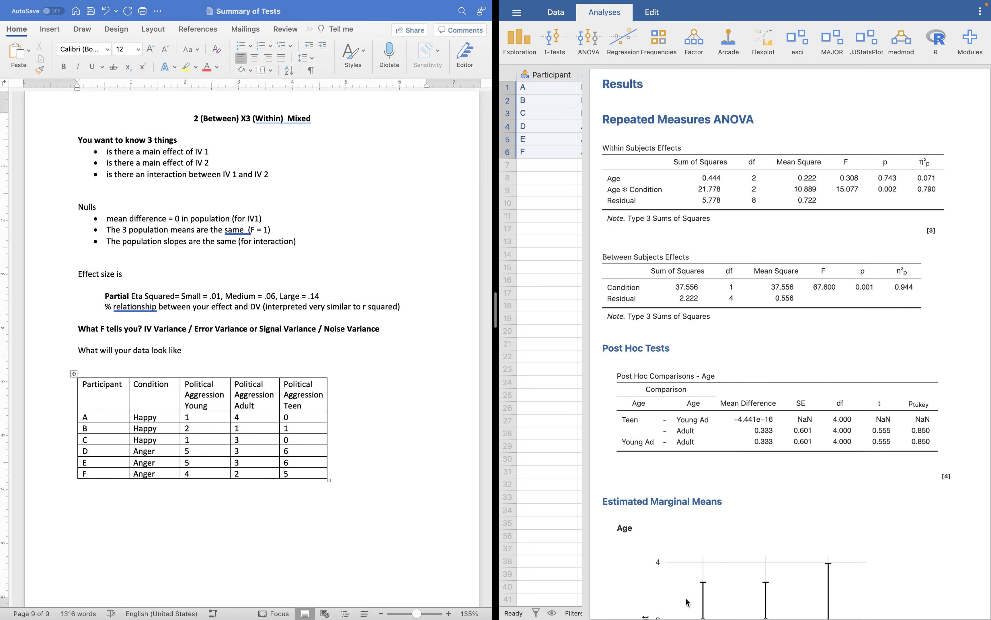
scroll(704, 493, "down", 5)
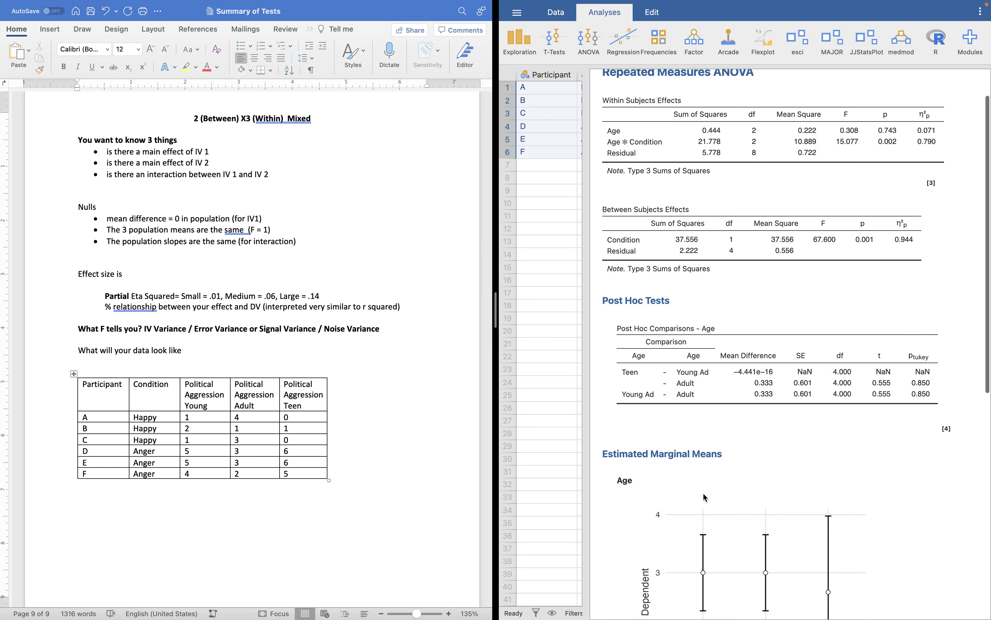
left_click_drag(586, 369, 672, 341)
left_click(671, 341)
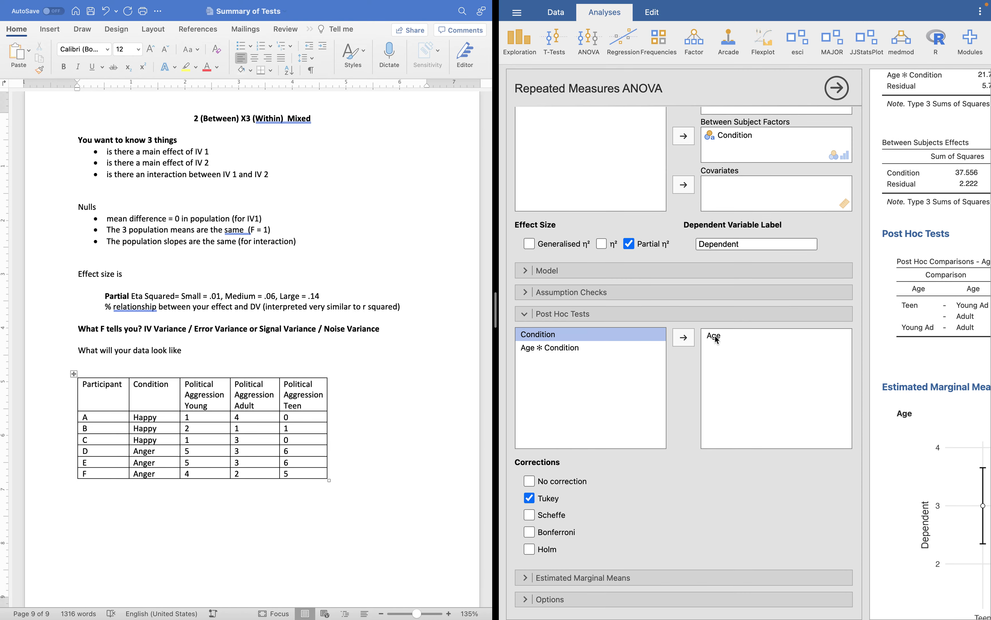
left_click_drag(716, 337, 540, 381)
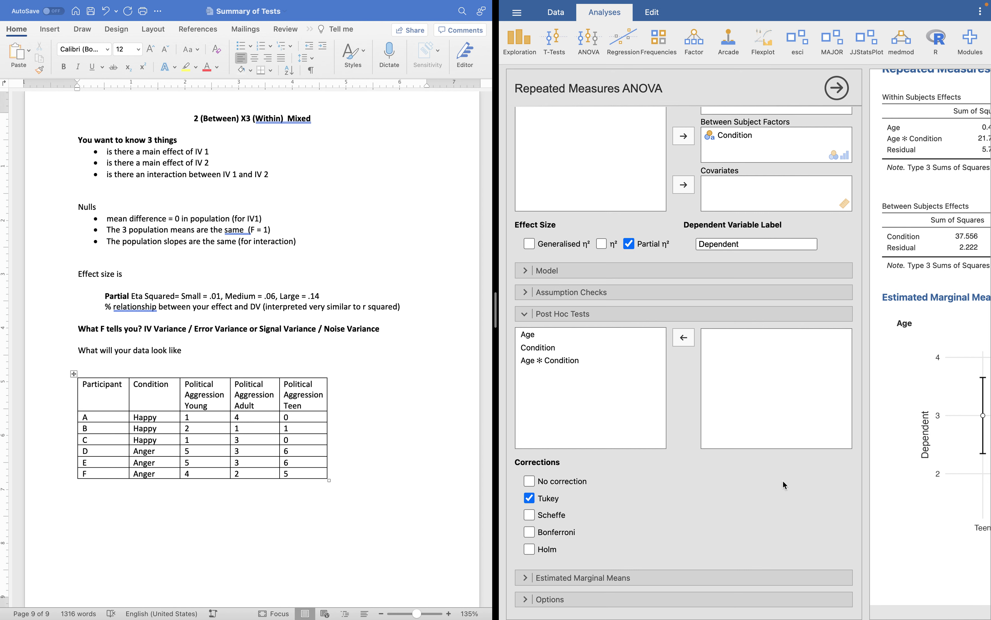
Add Condition as the Estimated Marginal Means term and widen the results to show the plot.
scroll(529, 583, "down", 2)
left_click(526, 538)
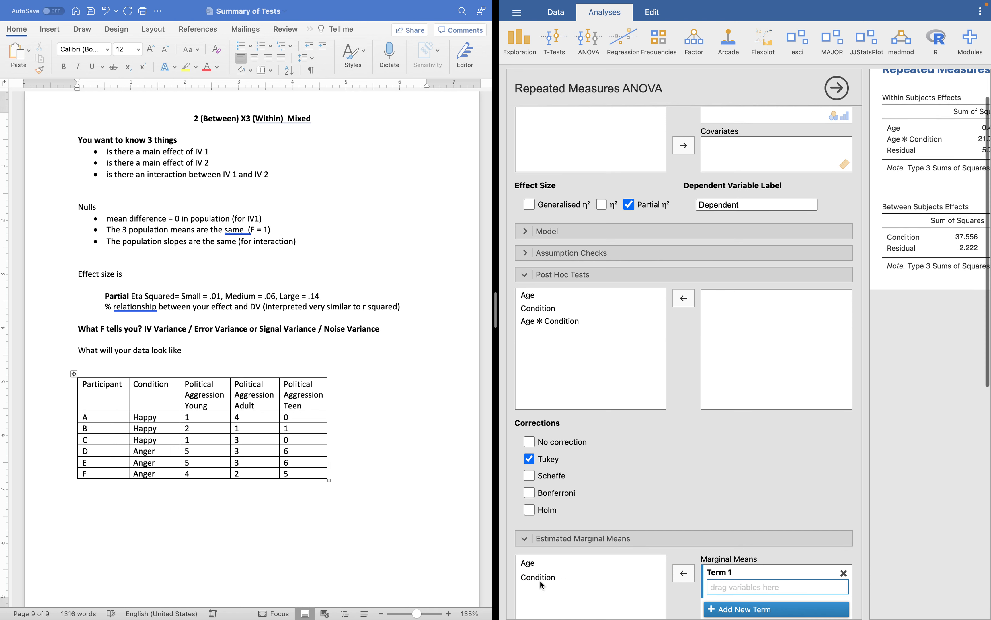
left_click_drag(540, 578, 768, 575)
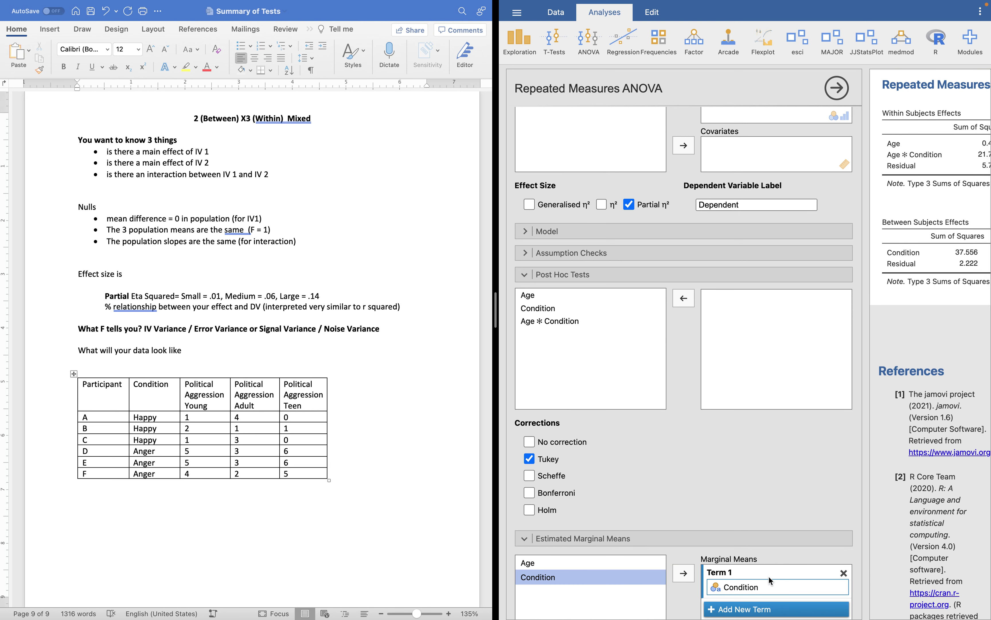
left_click(836, 87)
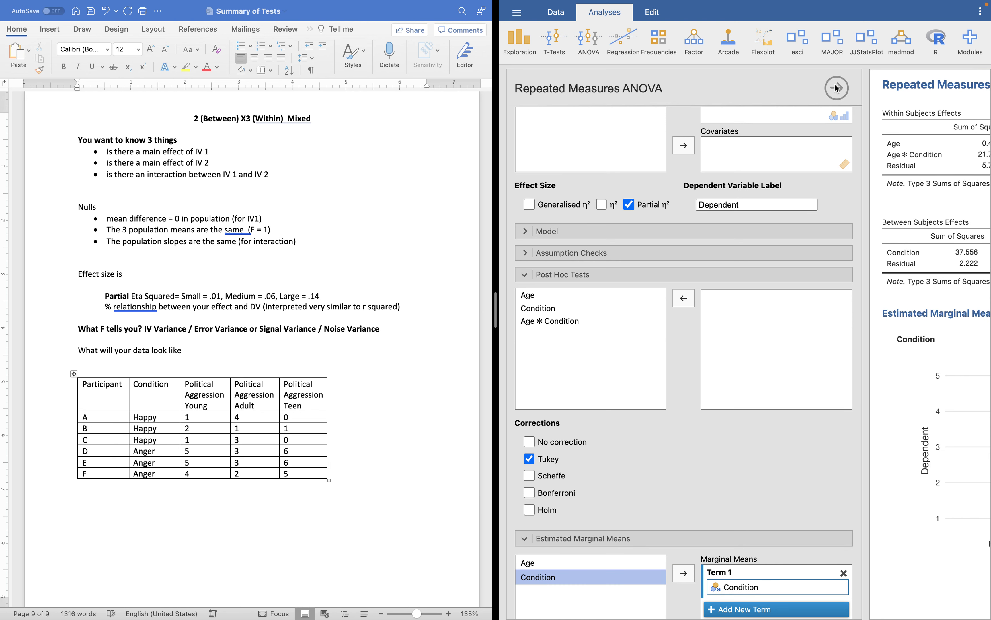
left_click_drag(861, 101, 610, 131)
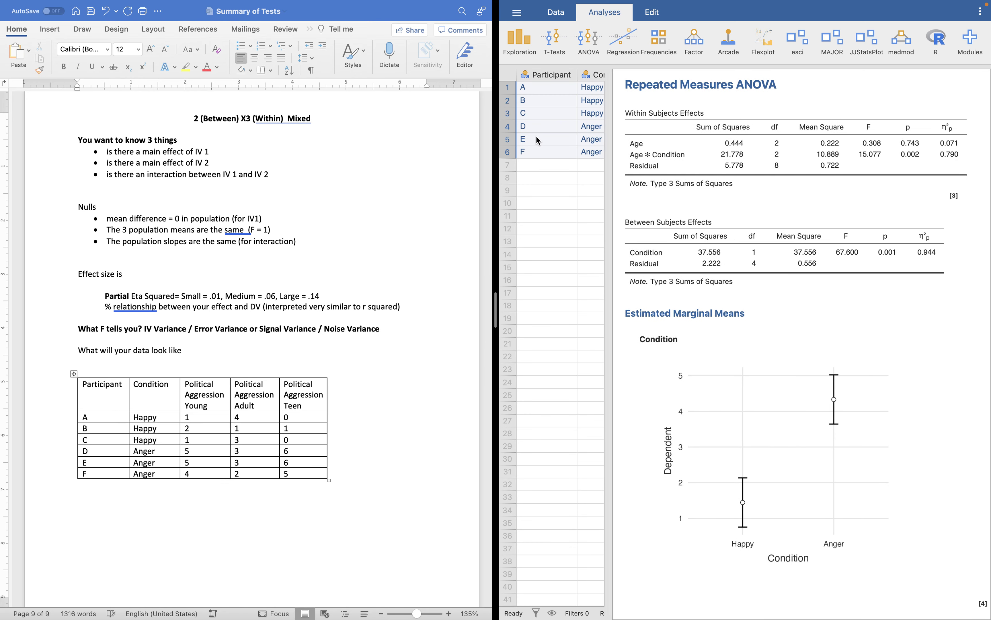
scroll(867, 475, "down", 2)
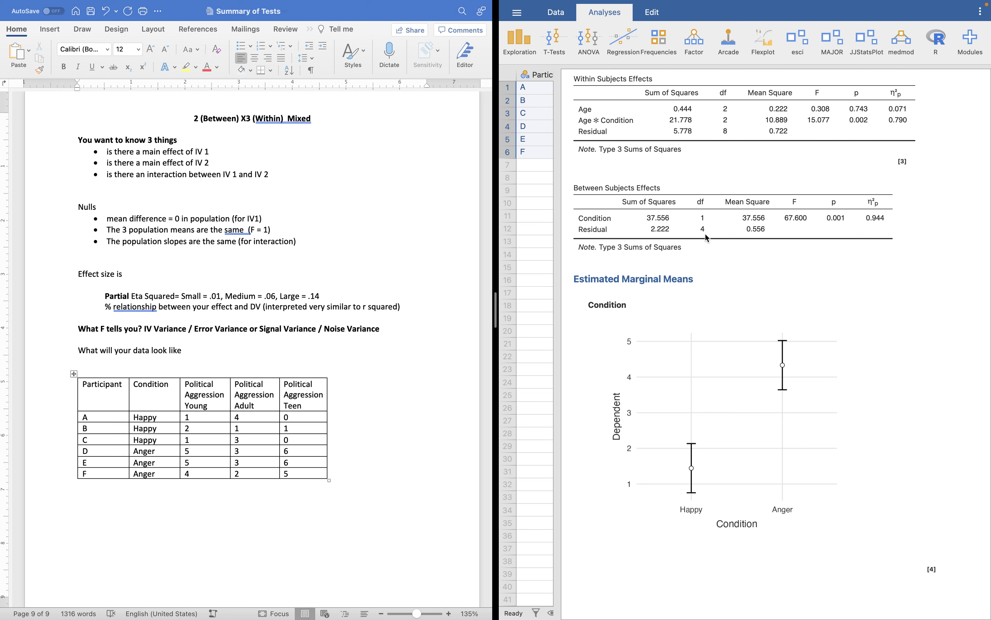
mouse_move(246, 617)
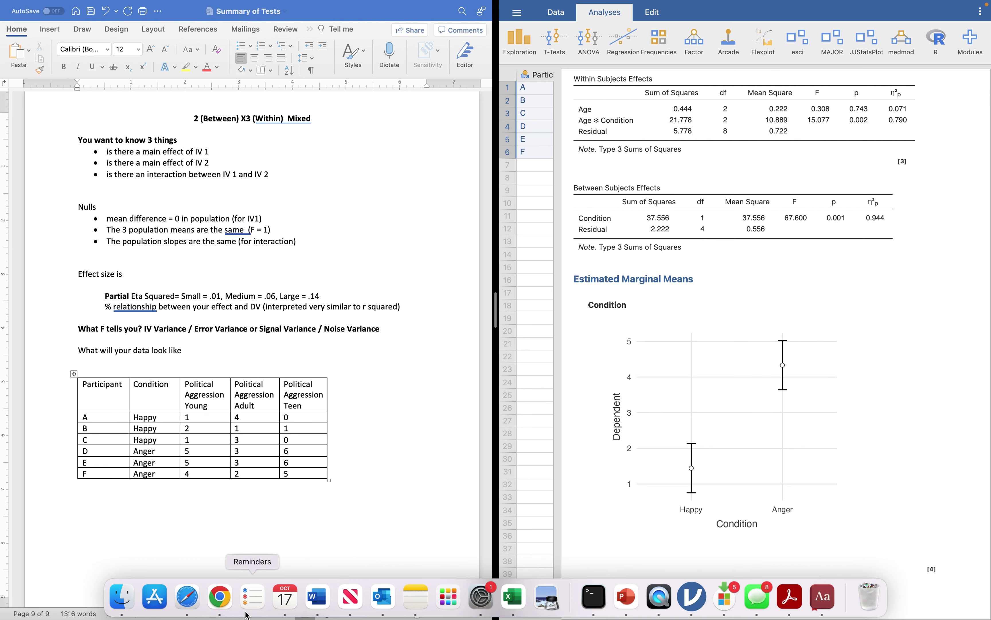
In the rdrr.io R snippet, change the F value to 67.6.
left_click(221, 602)
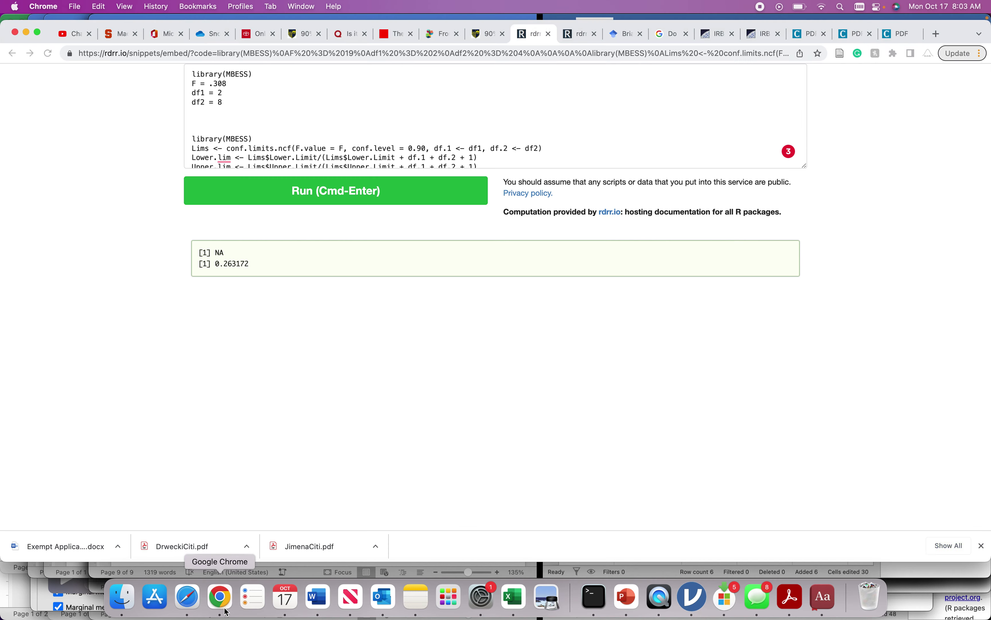
left_click(226, 84)
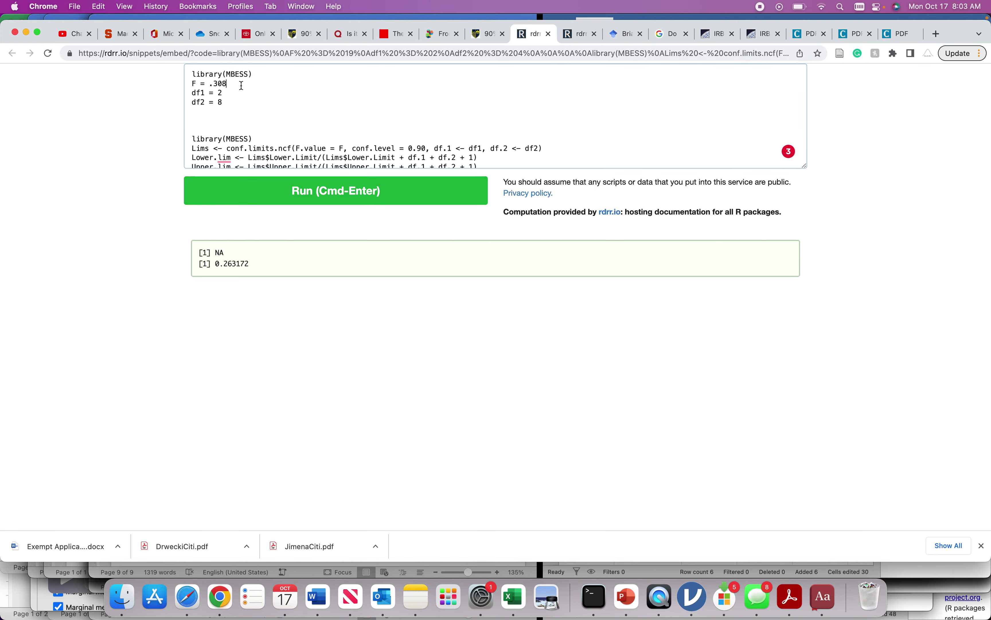
key("BackSpace")
key("BackSpace")
key("BackSpace")
key("BackSpace")
type(".")
Set df1 = 1 and df2 = 4, then run the Condition effect-size calculation.
key("BackSpace")
type("67.6")
left_click(240, 94)
key("BackSpace")
type("1")
key("BackSpace")
type("4")
left_click(283, 193)
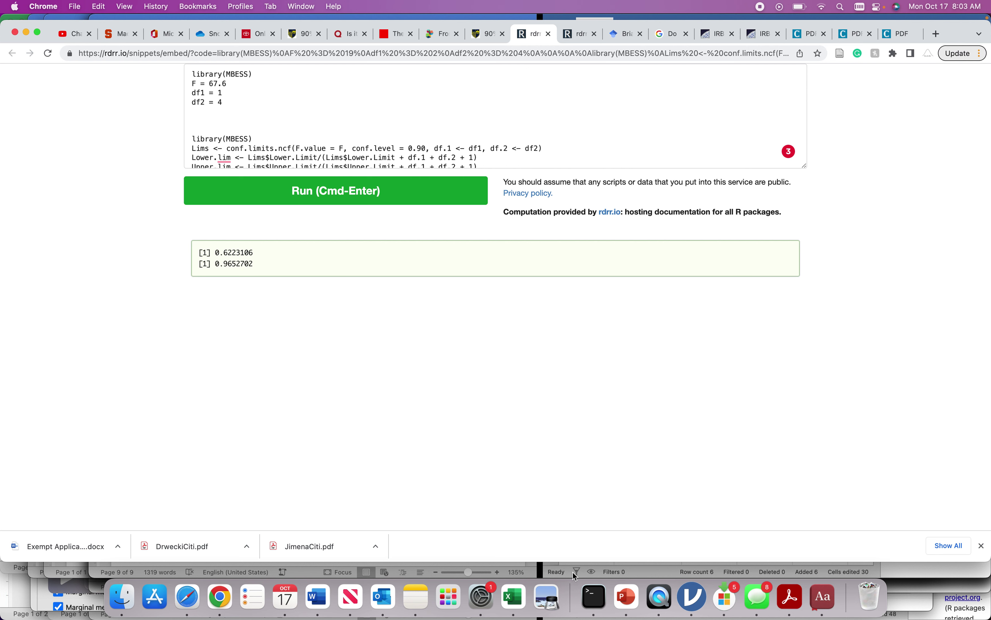
left_click(692, 598)
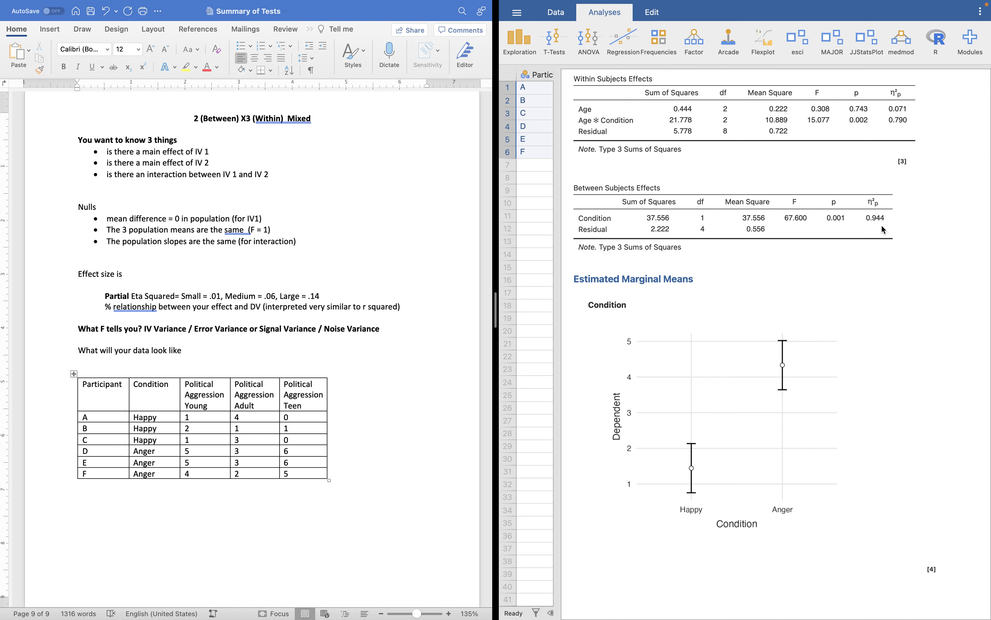
Reopen the Repeated Measures ANOVA options from jamovi's results.
left_click(781, 374)
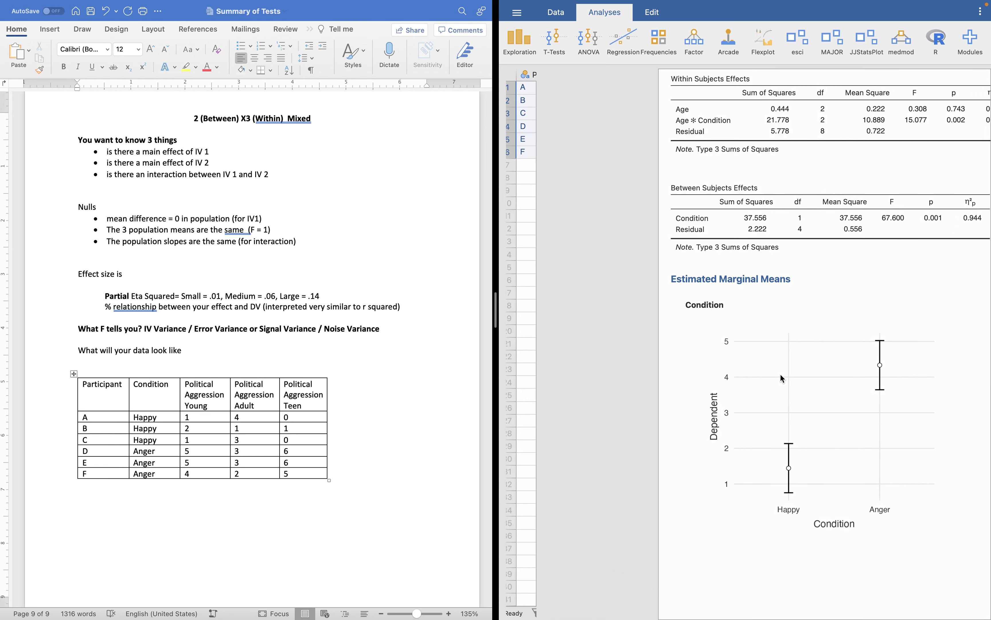
Replace the Condition marginal means term with Condition ✻ Age, Condition listed first, and widen the results.
scroll(708, 433, "down", 5)
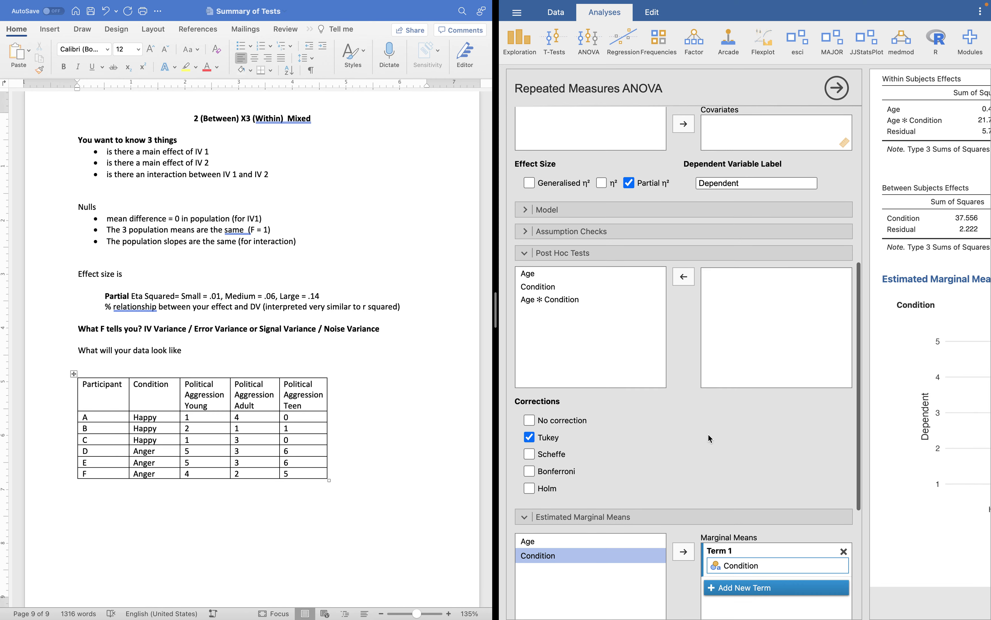
left_click(740, 483)
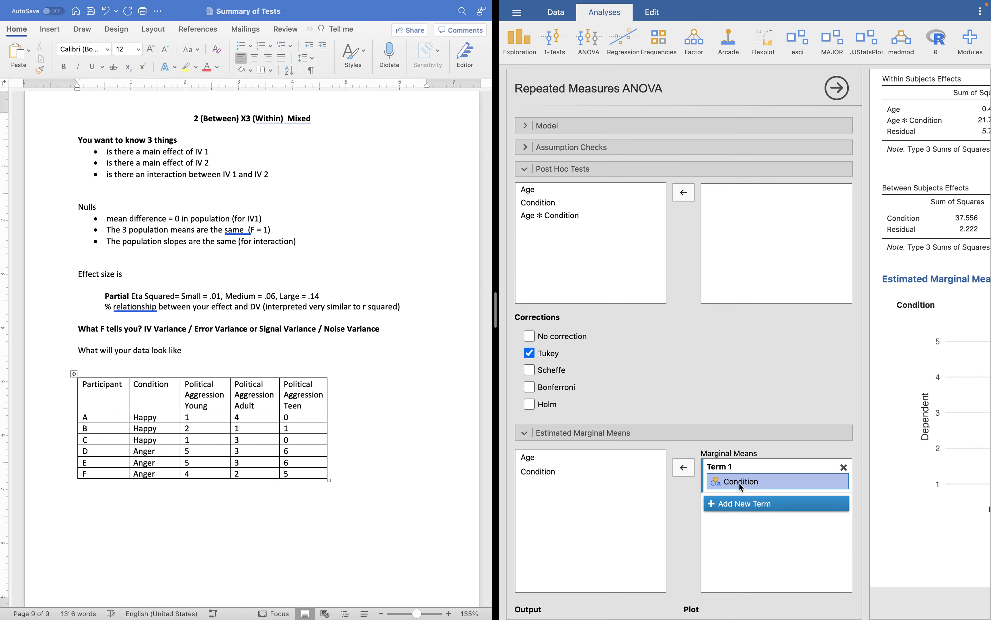
left_click(690, 471)
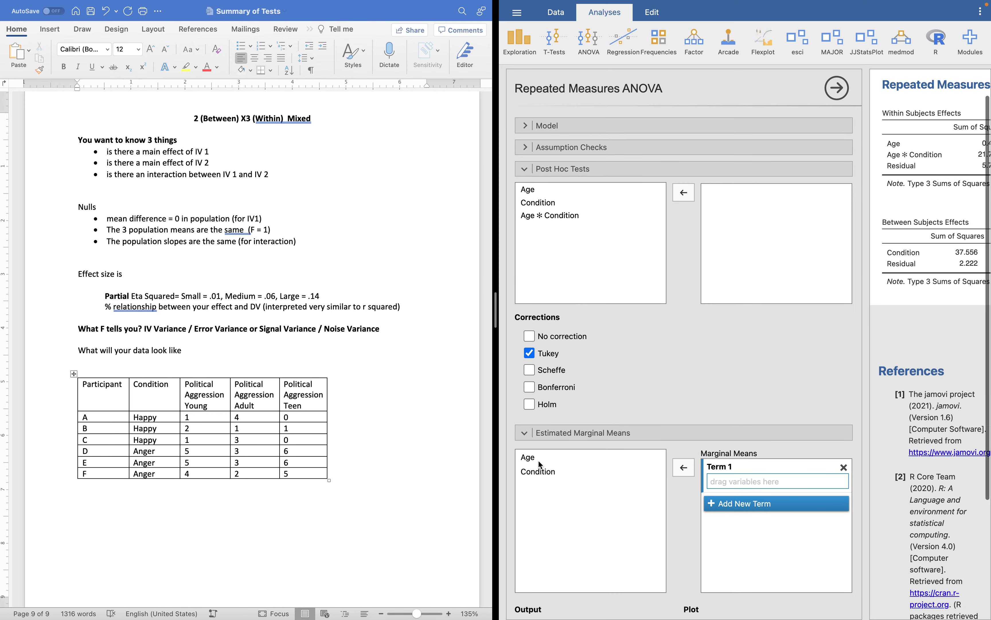
left_click(533, 458)
left_click(684, 468)
left_click(683, 468)
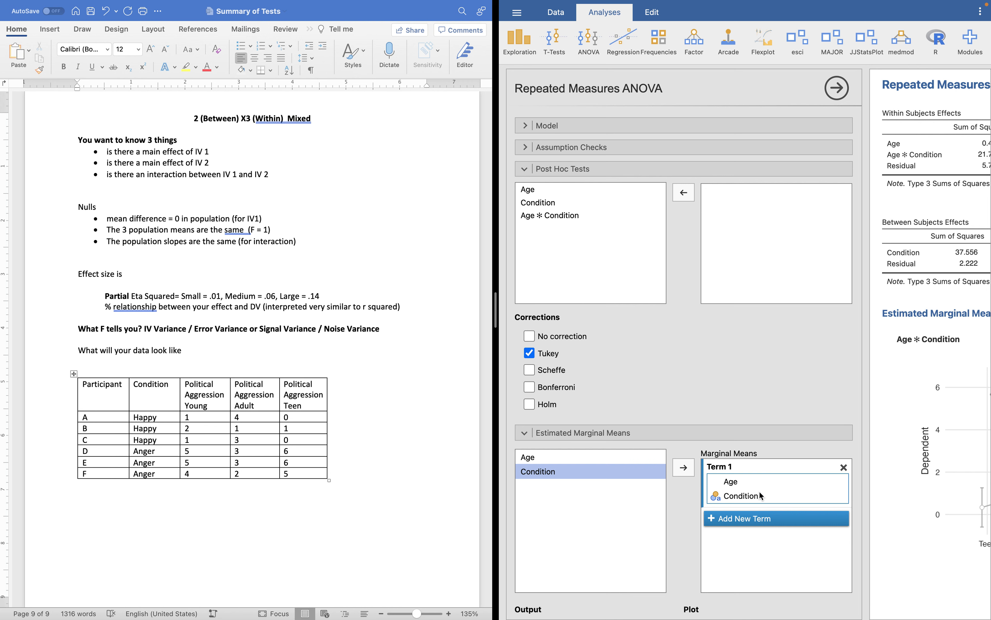
left_click_drag(758, 490, 757, 477)
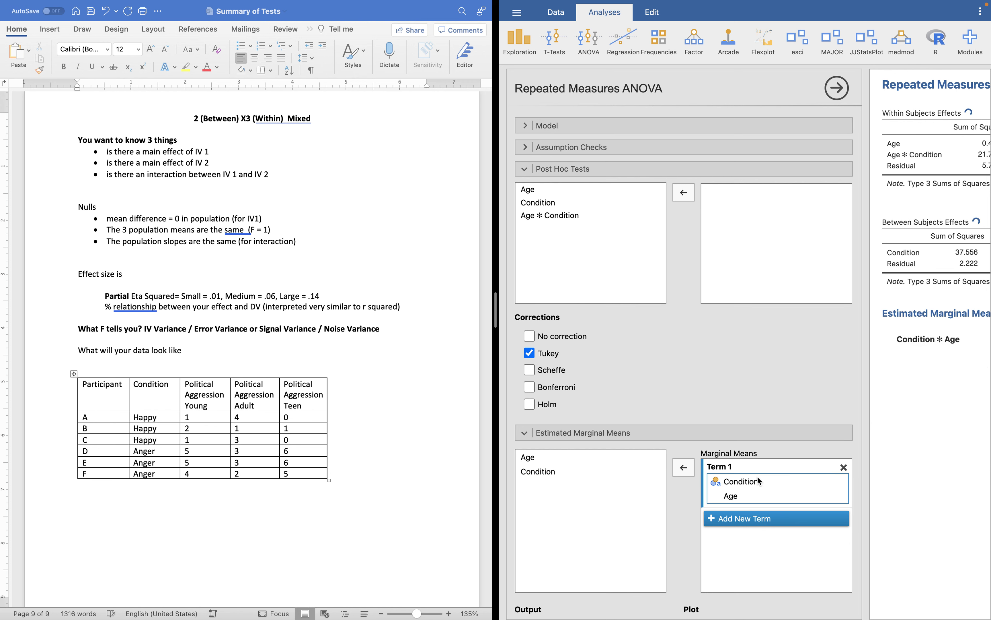
left_click(838, 88)
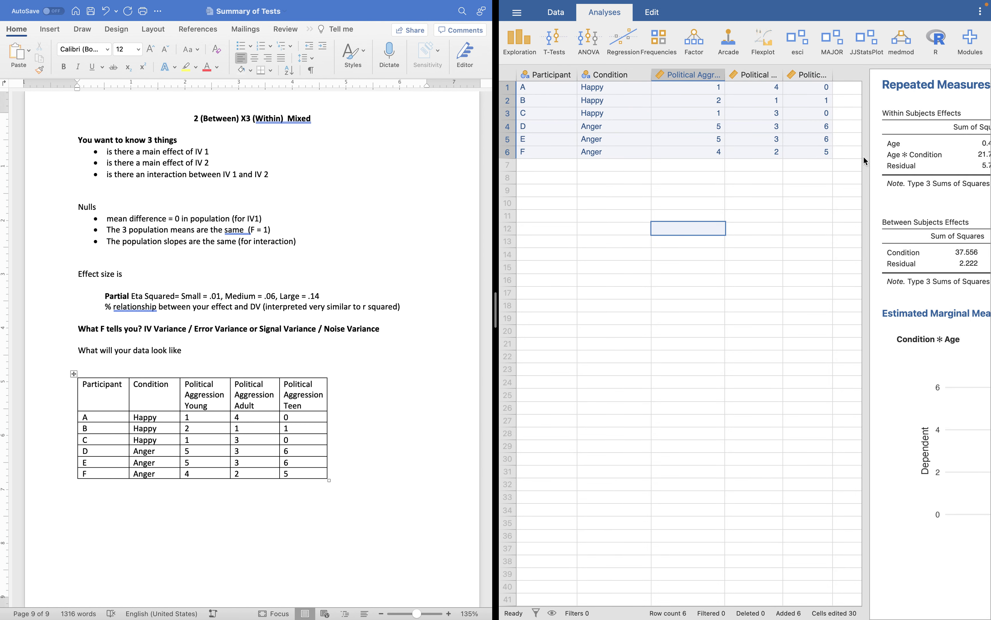
left_click_drag(863, 156, 595, 174)
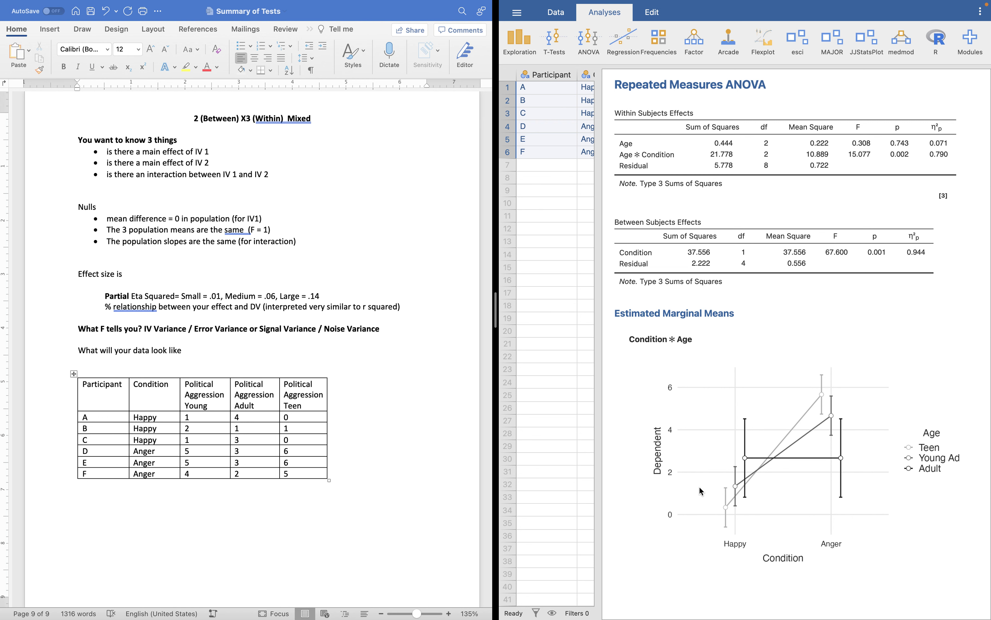
Reopen the analysis settings from the plot and select Age ✻ Condition for post hoc testing.
left_click(659, 340)
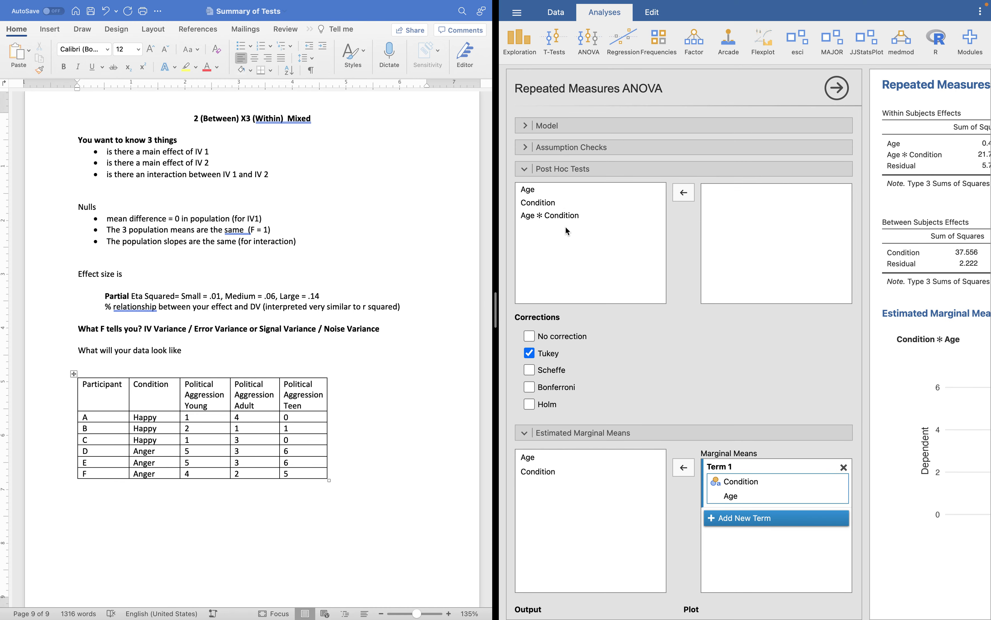
left_click(565, 216)
Add Age ✻ Condition to the Tukey post hoc comparisons and collapse the options panel.
left_click(683, 192)
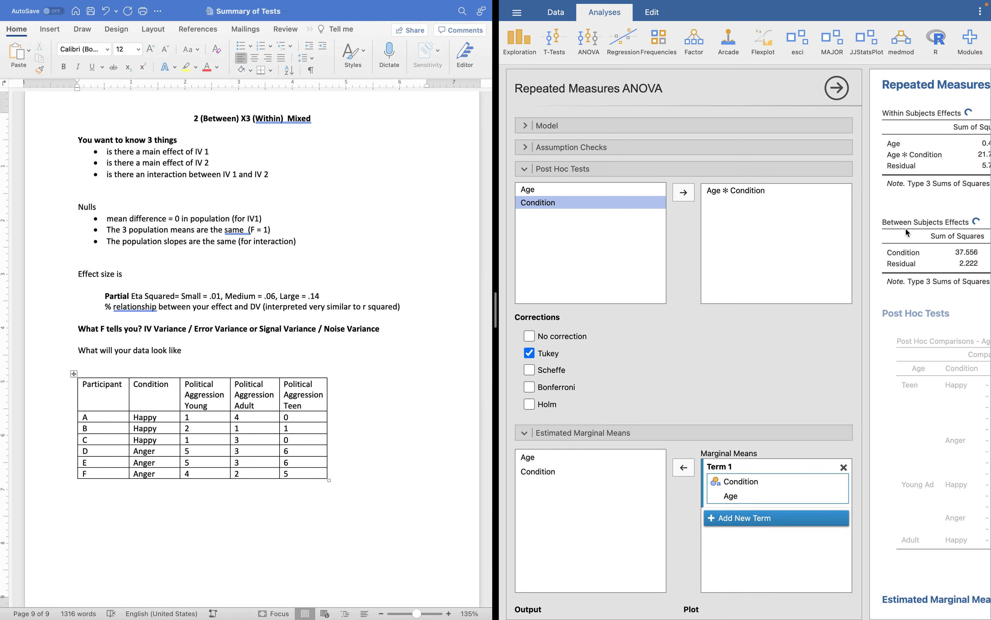
left_click(840, 83)
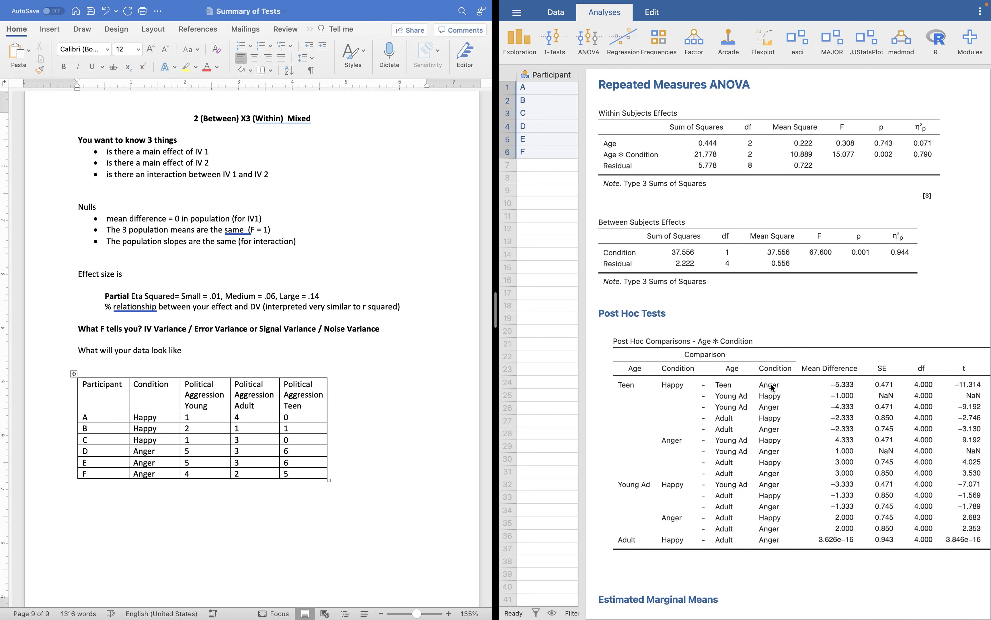
scroll(773, 391, "right", 2)
Scroll through the Tukey post hoc table to review the Age ∗ Condition comparisons.
scroll(773, 390, "left", 2)
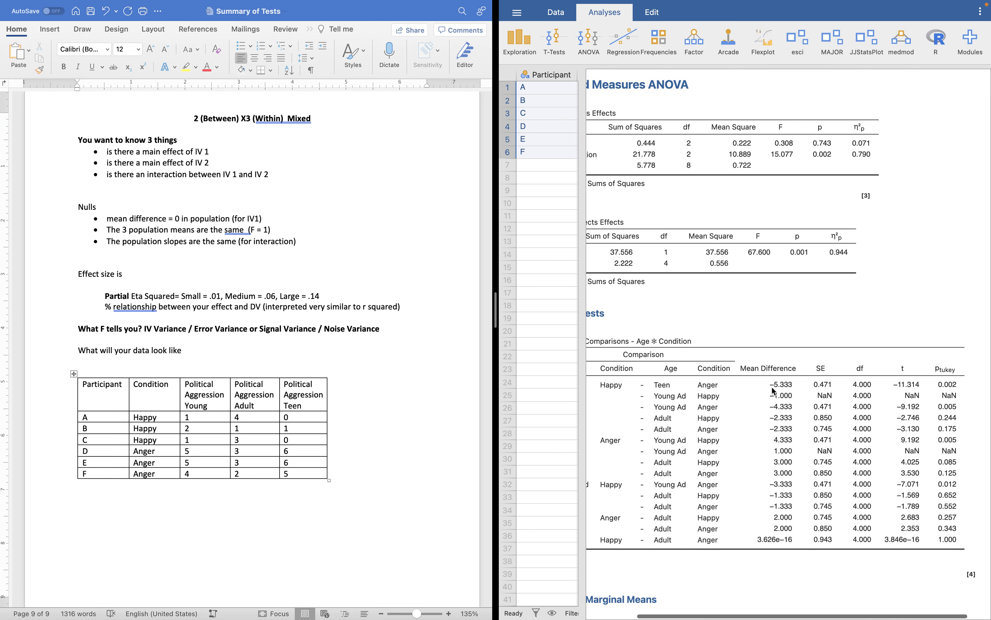
scroll(767, 420, "down", 10)
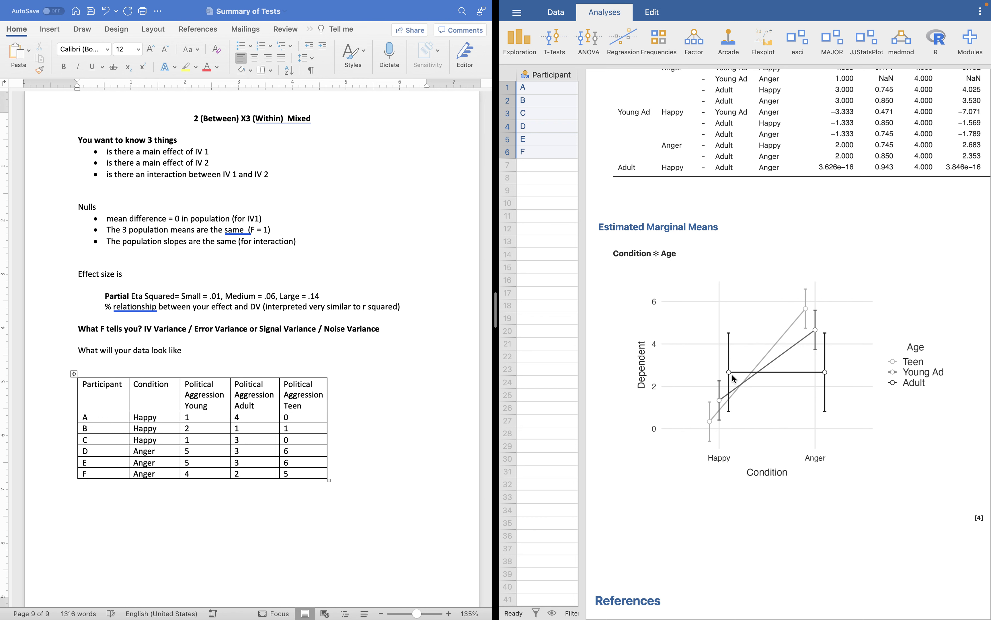
scroll(762, 227, "up", 1)
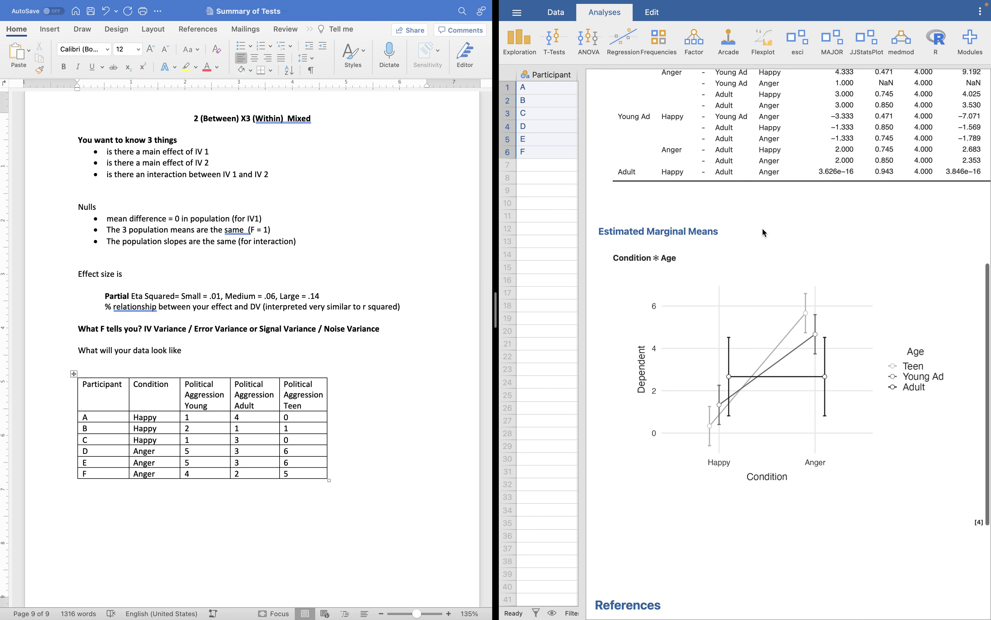
scroll(764, 233, "up", 3)
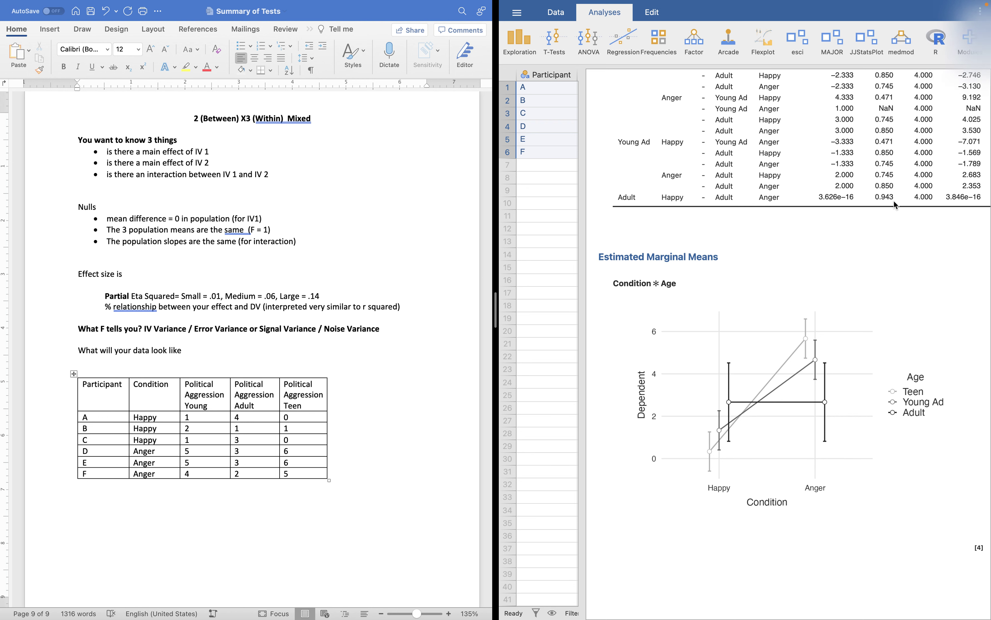
scroll(910, 200, "right", 4)
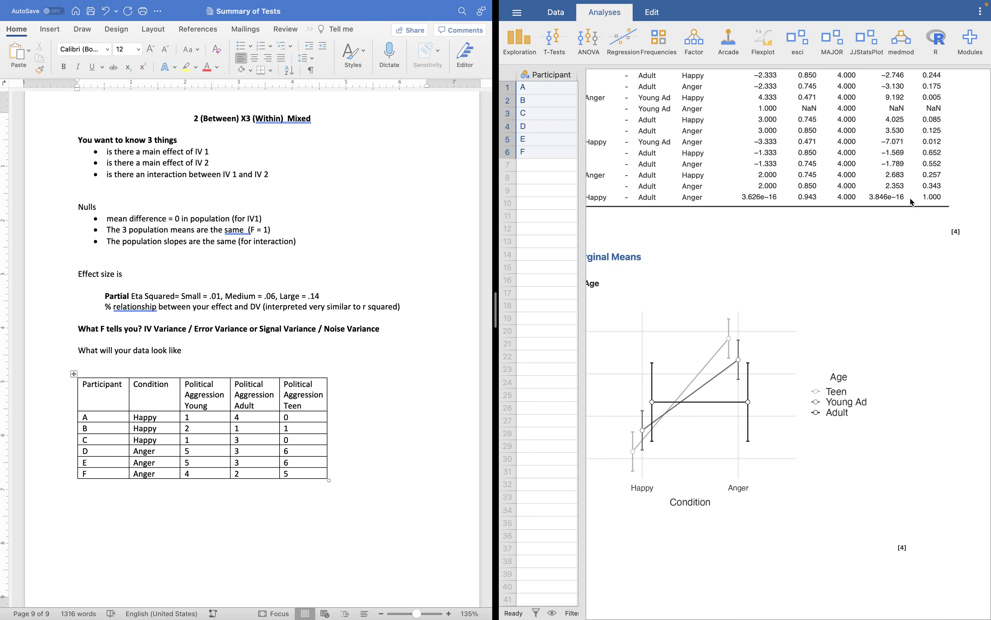
scroll(879, 195, "left", 4)
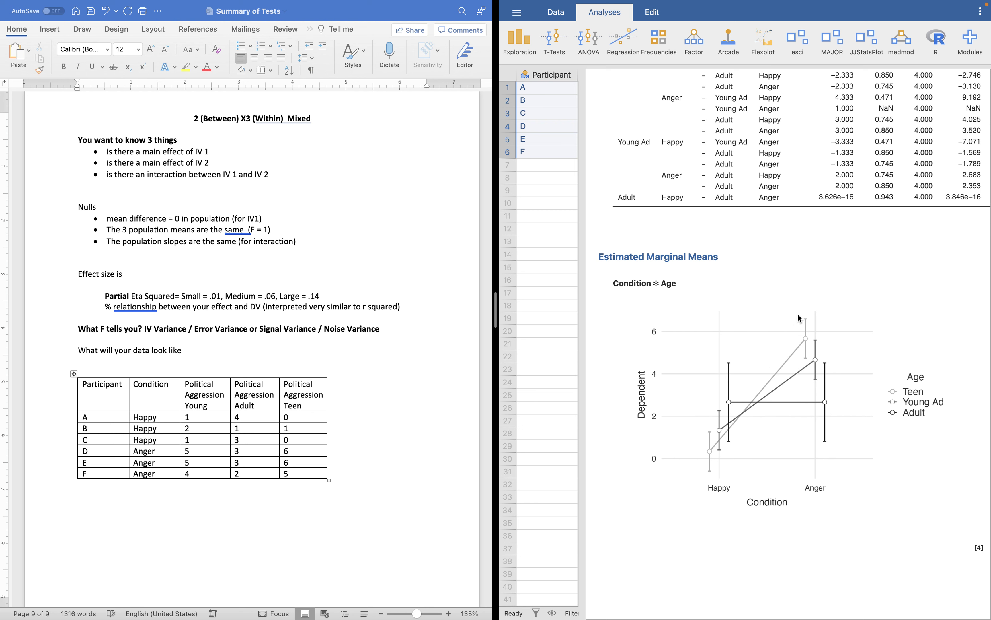
scroll(800, 167, "up", 3)
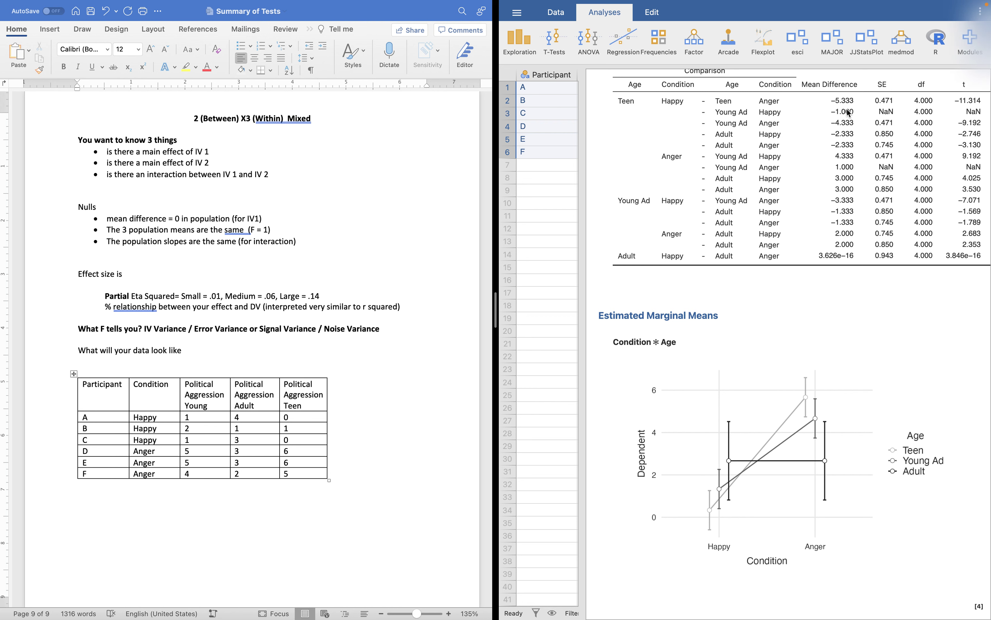
scroll(856, 121, "right", 3)
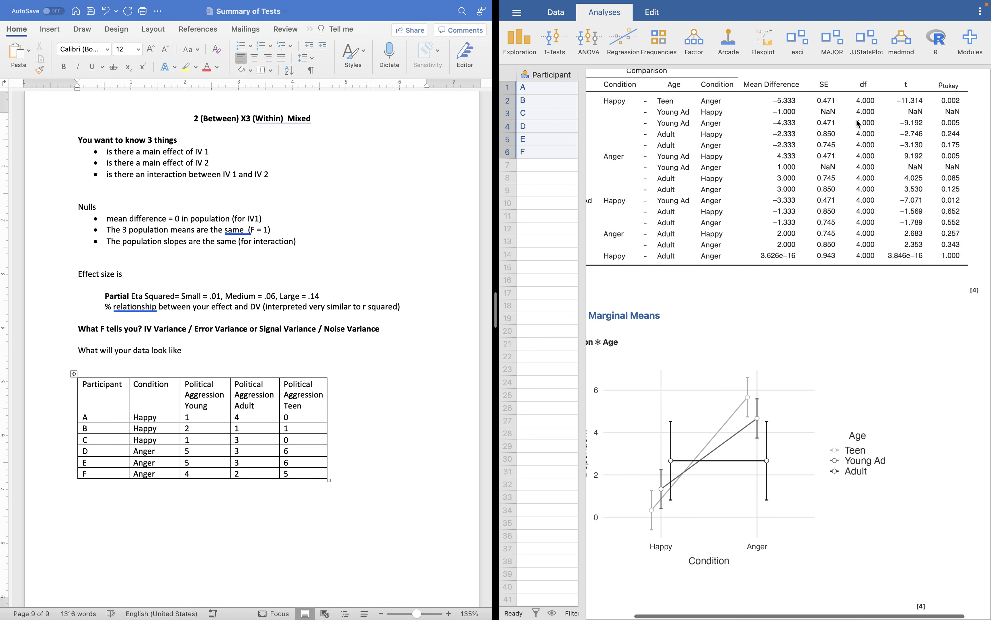
scroll(832, 144, "left", 1)
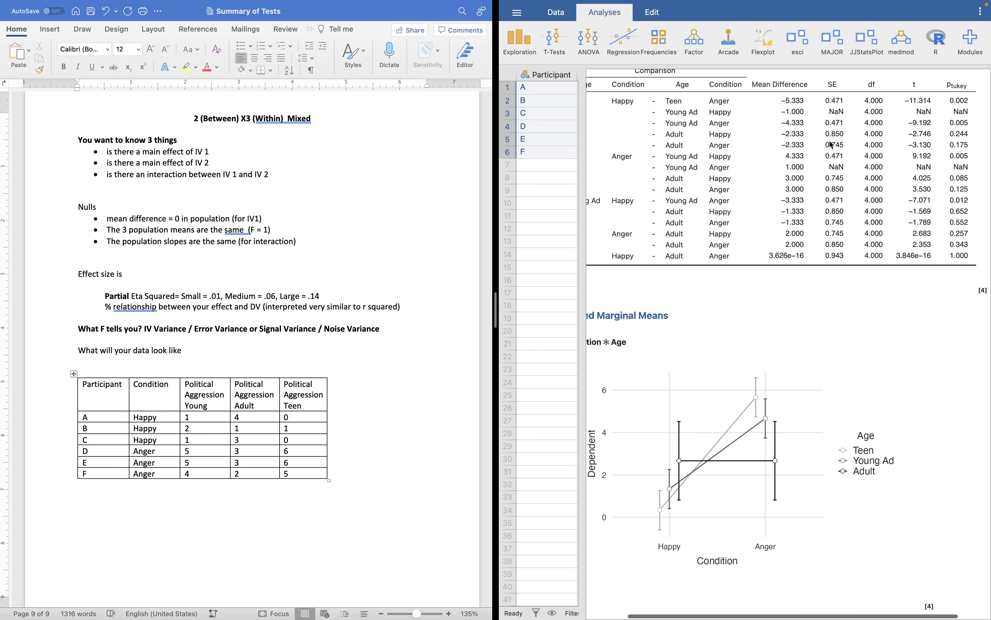
scroll(832, 144, "left", 3)
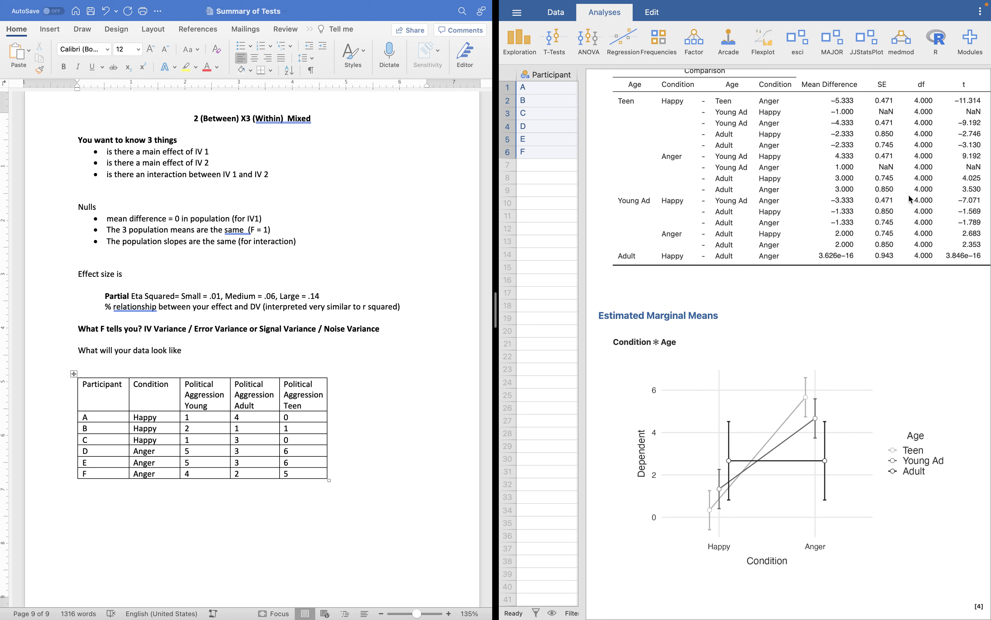
scroll(936, 202, "right", 5)
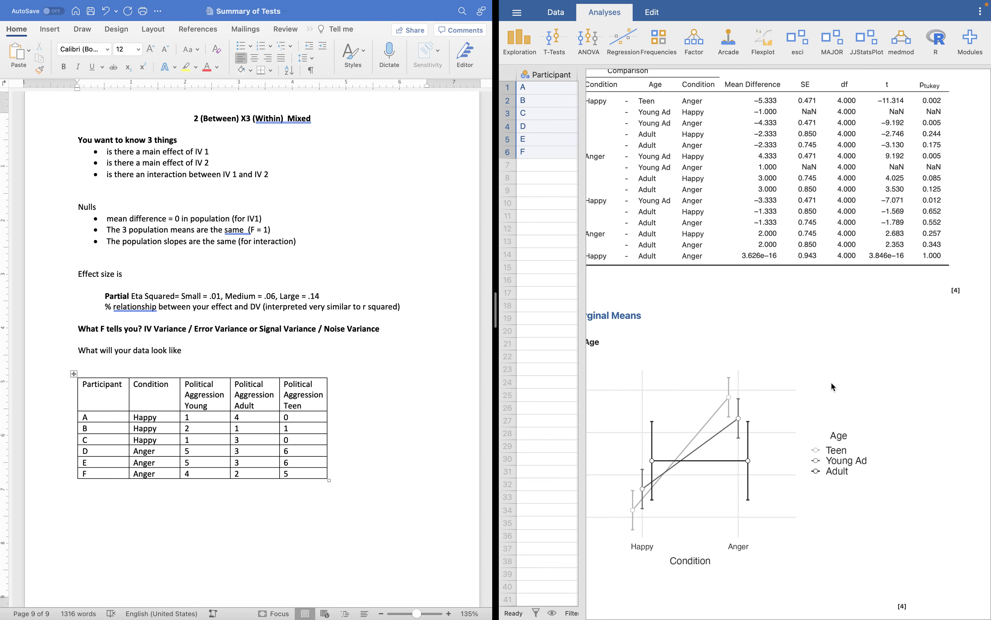
scroll(832, 382, "up", 10)
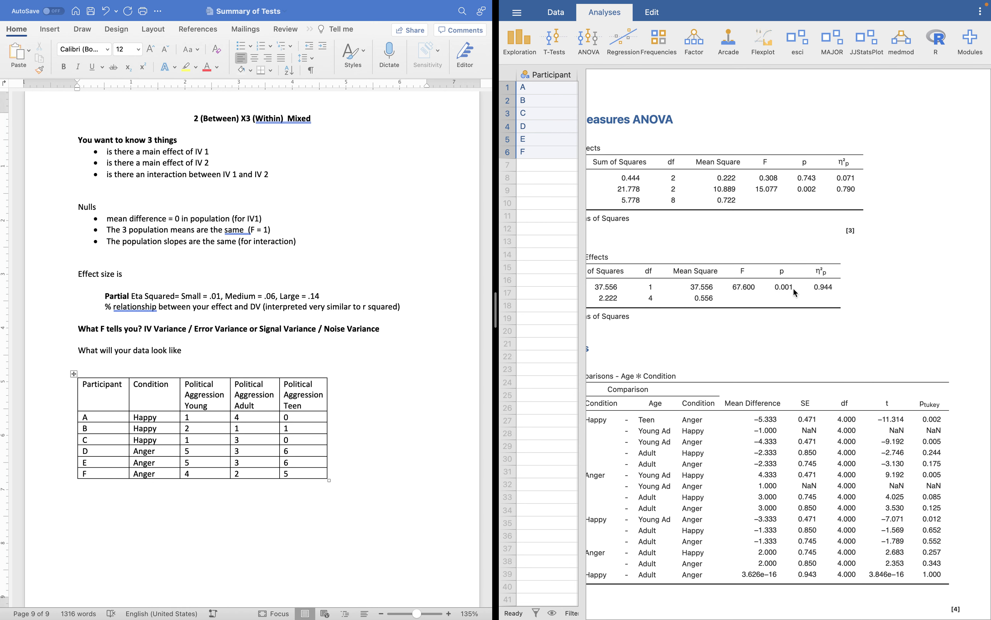
scroll(777, 302, "left", 3)
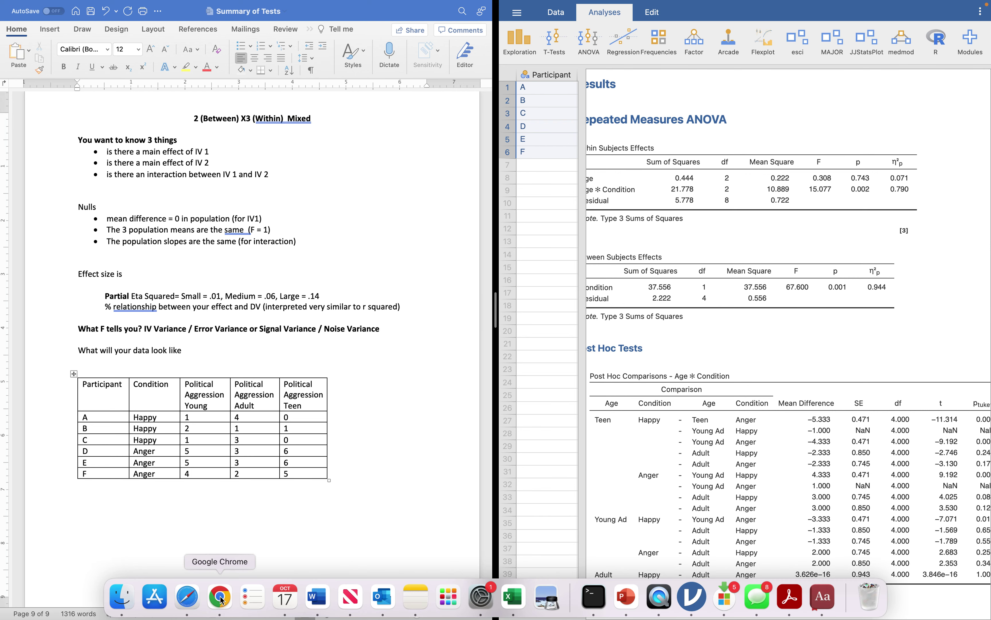
key("ctrl+Left")
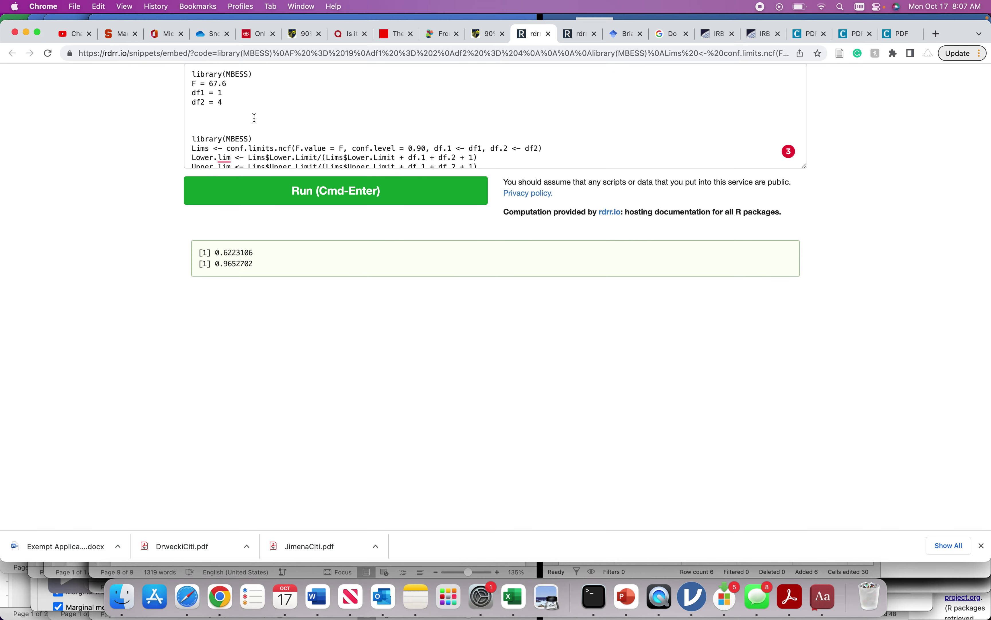
Run the snippet with F = 15.077, df1 = 2, df2 = 8, giving limits 0.3542387 to 0.8560231.
key("BackSpace")
key("BackSpace")
key("BackSpace")
key("BackSpace")
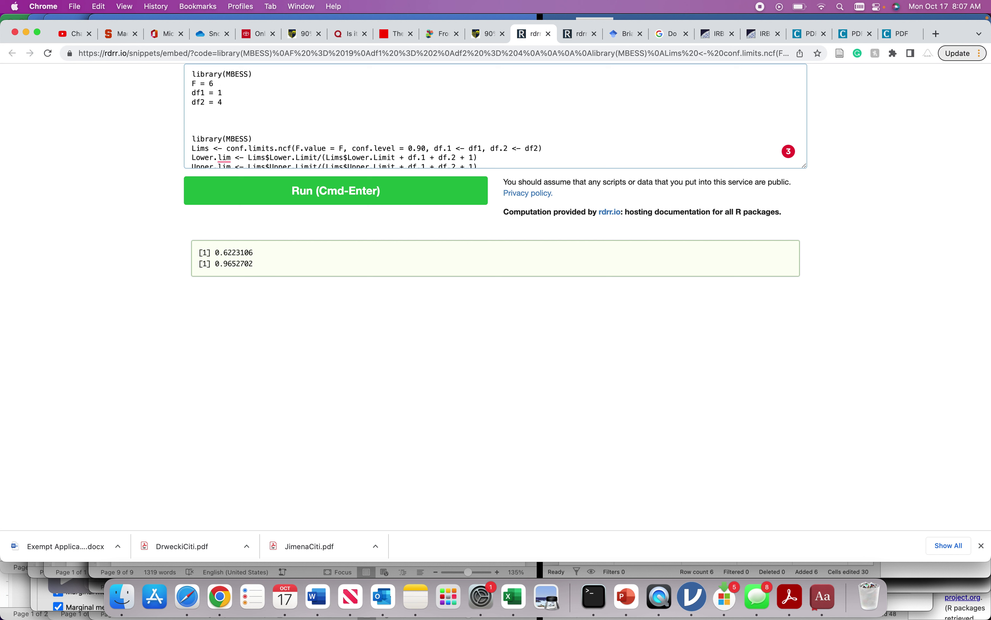
type("15.077")
key("BackSpace")
type("2")
key("Down")
key("BackSpace")
type("8")
left_click(314, 198)
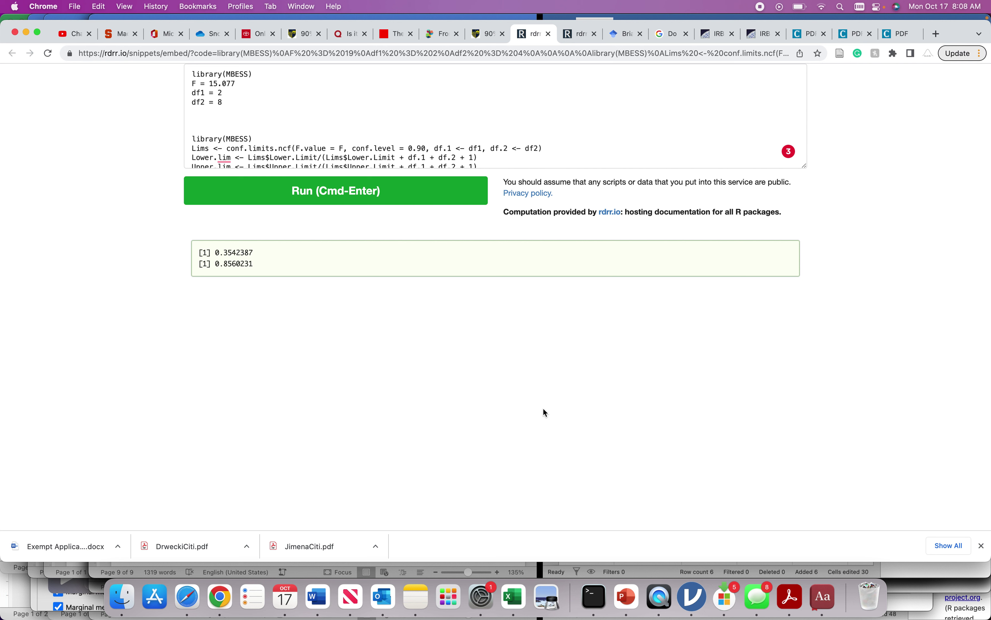
left_click(691, 609)
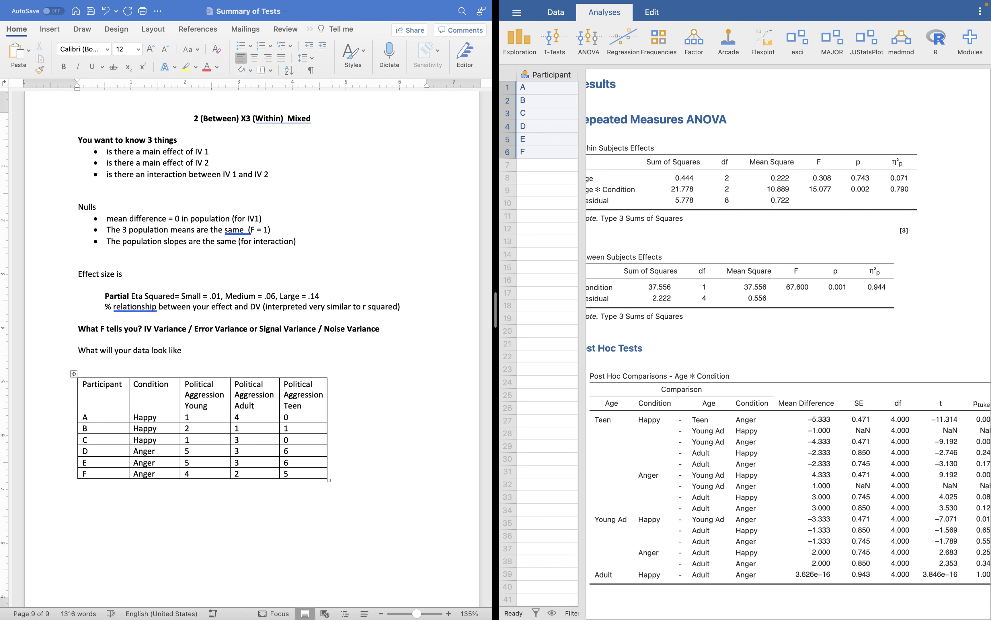
Check the R output again, then return to jamovi's Within Subjects Effects table.
left_click(228, 602)
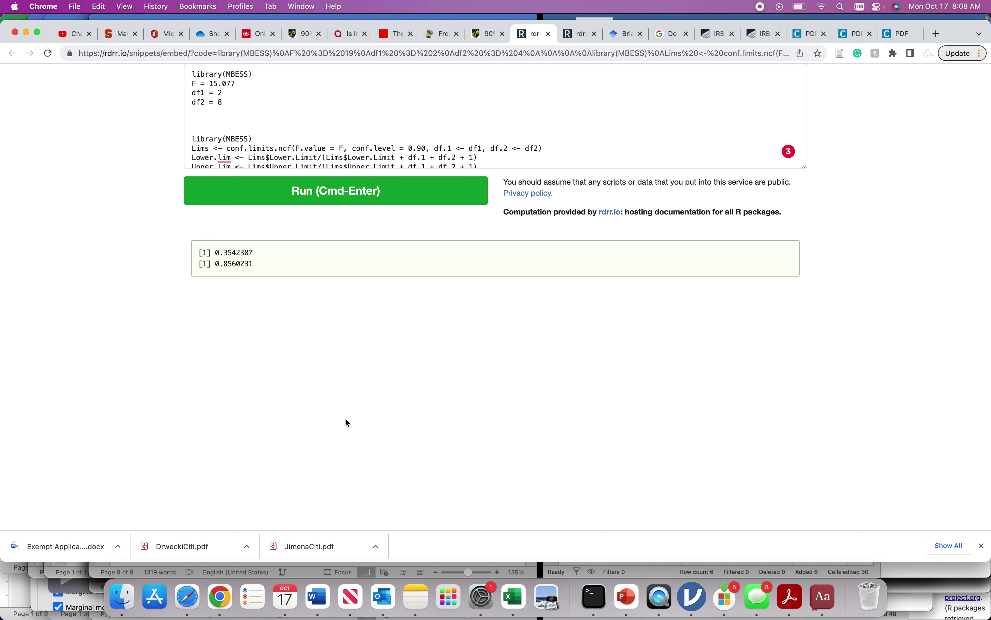
left_click(693, 595)
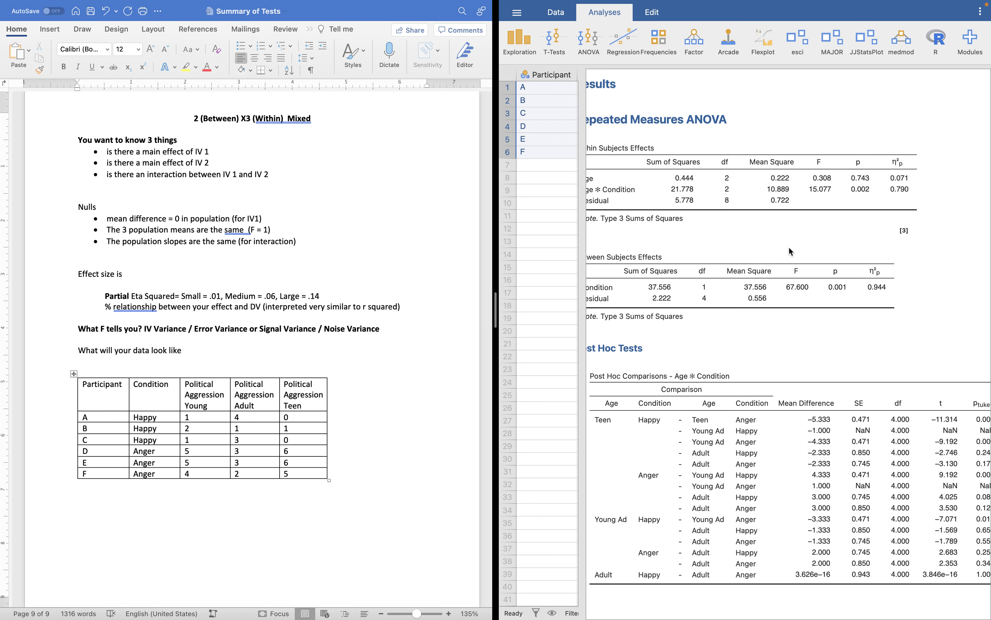
scroll(789, 246, "left", 3)
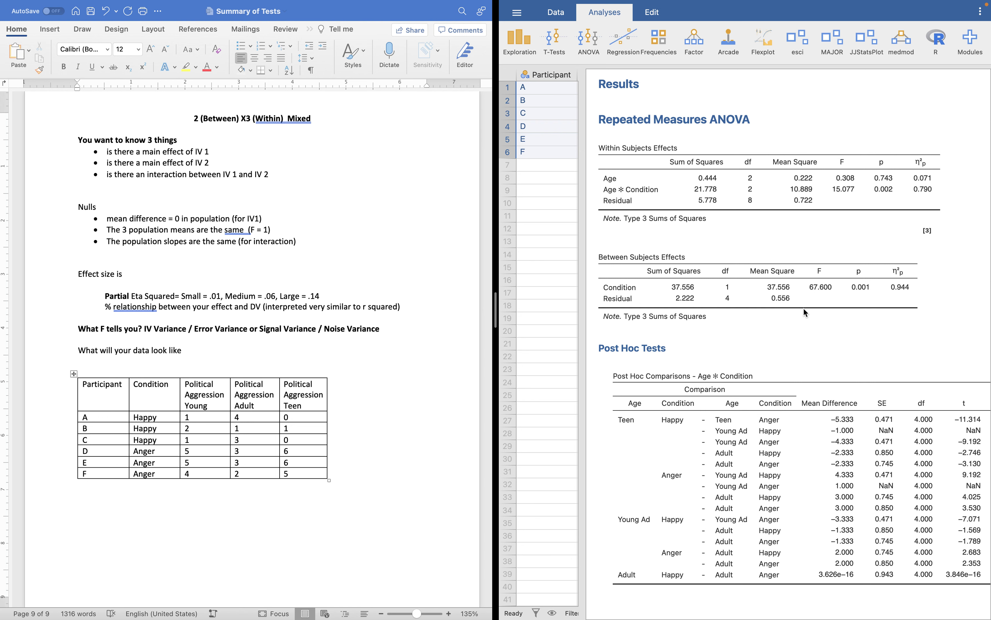
scroll(803, 307, "down", 15)
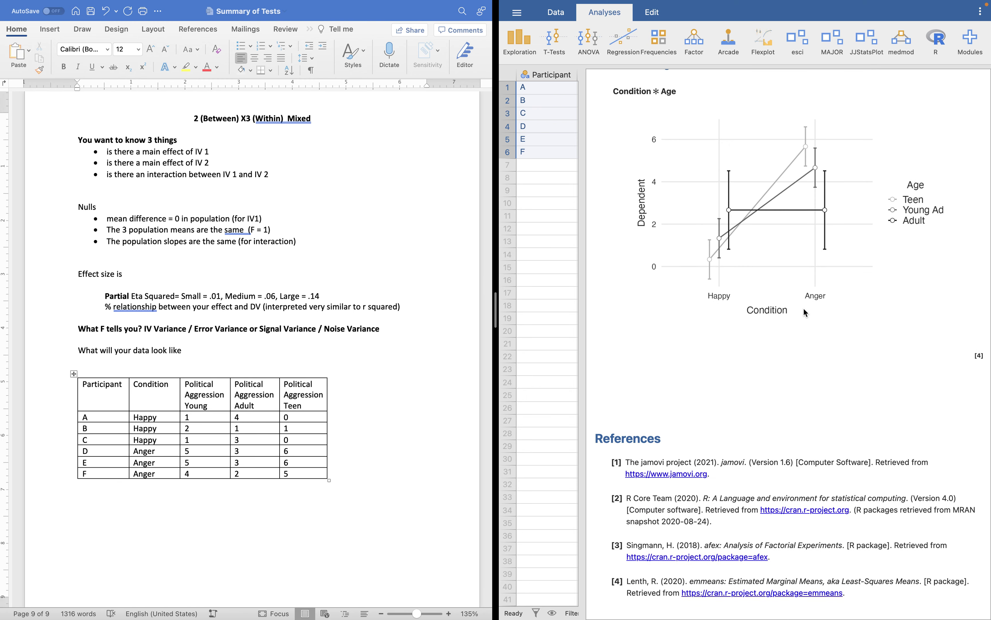
scroll(804, 310, "up", 15)
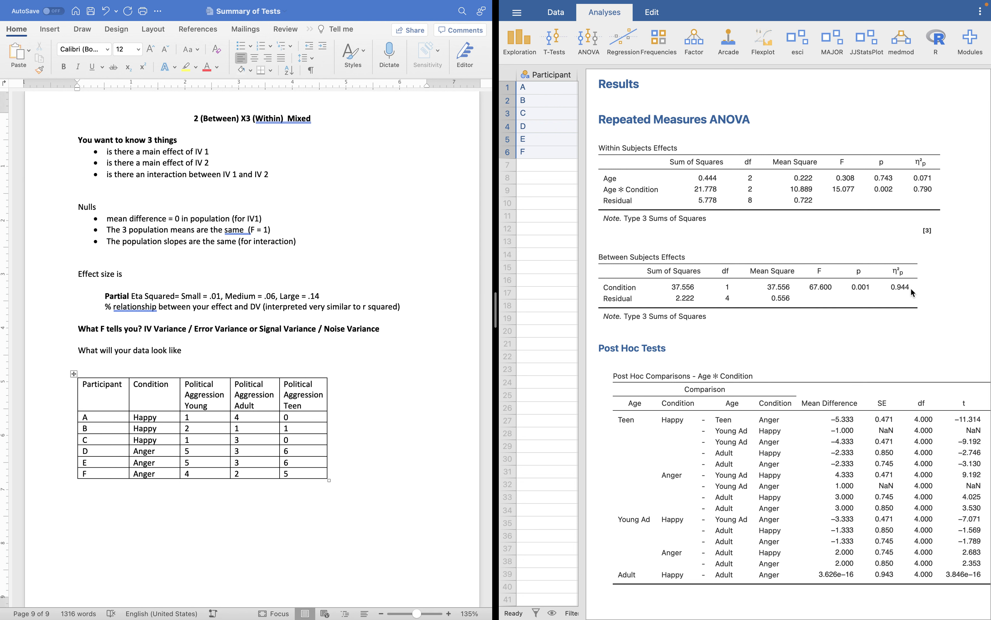
scroll(910, 287, "down", 10)
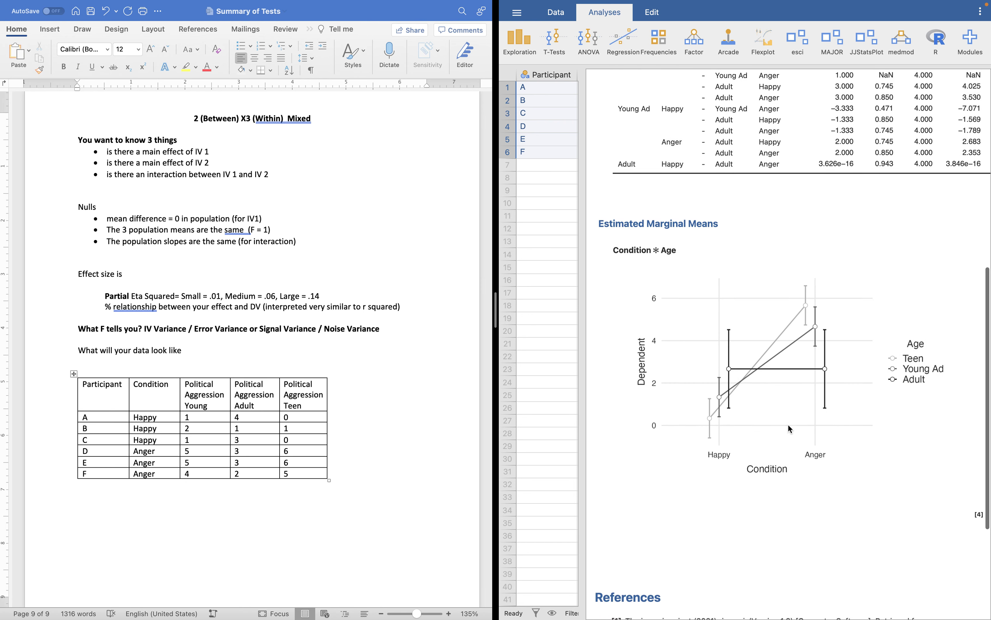
scroll(806, 399, "up", 2)
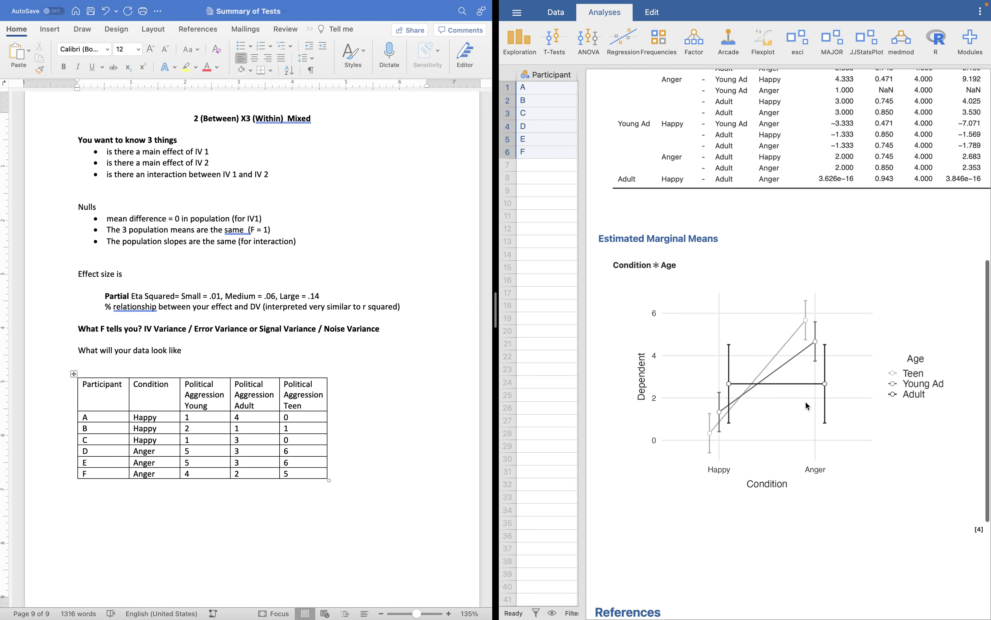
scroll(806, 401, "up", 5)
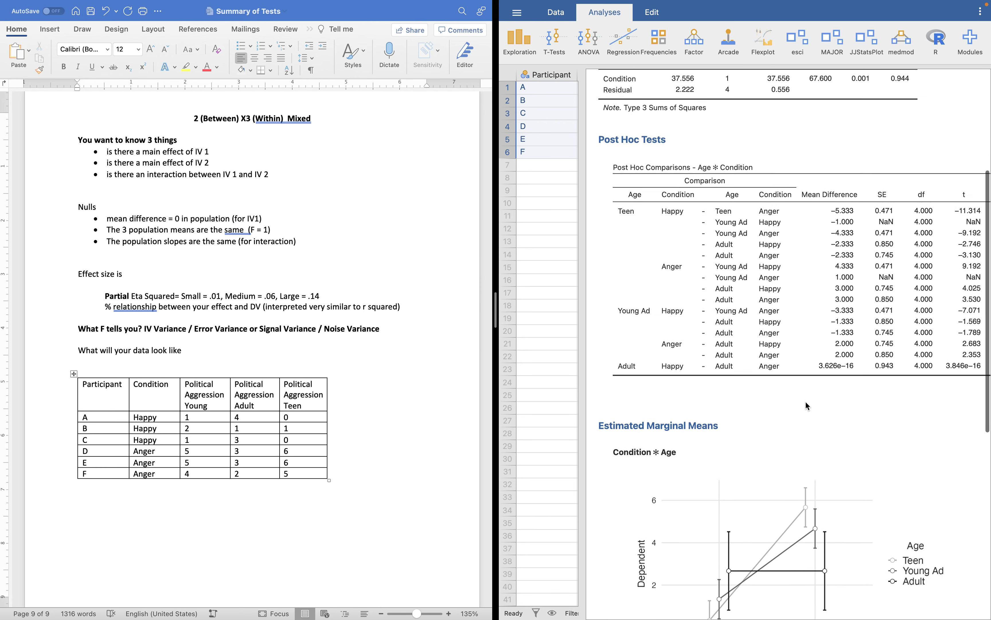
scroll(806, 401, "up", 5)
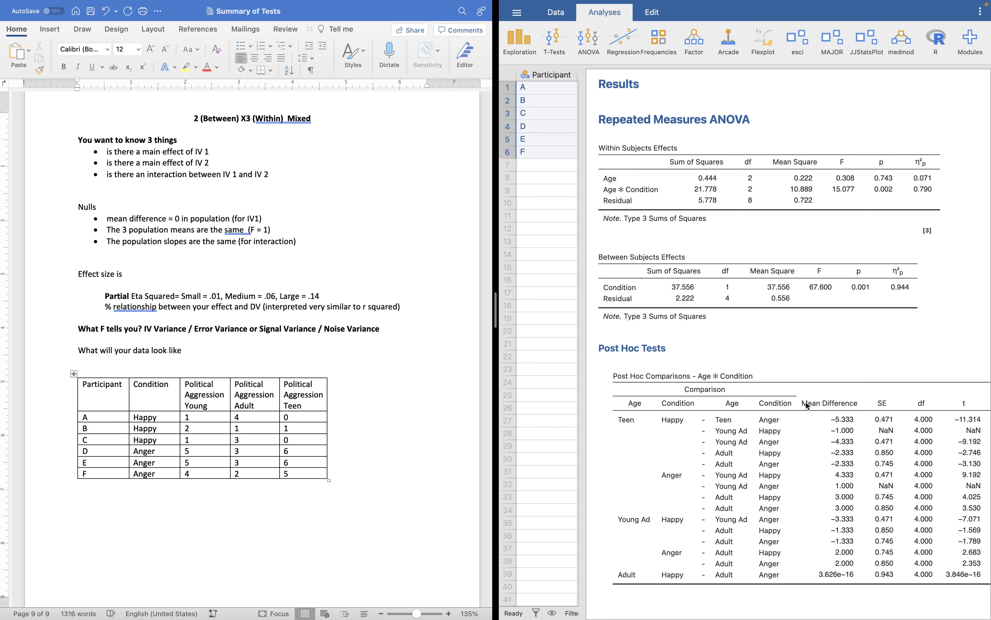
scroll(806, 405, "down", 15)
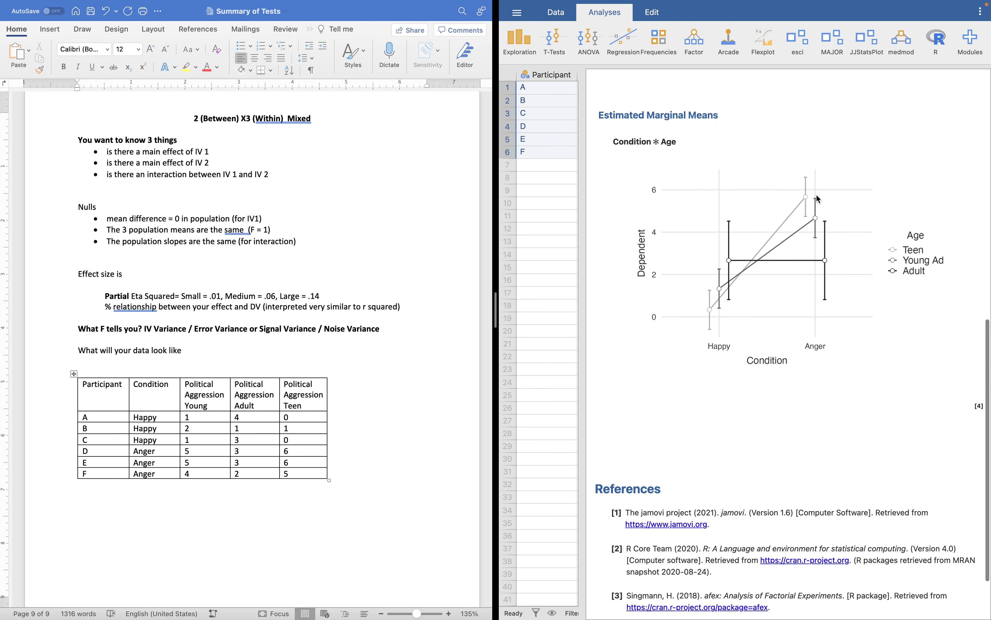